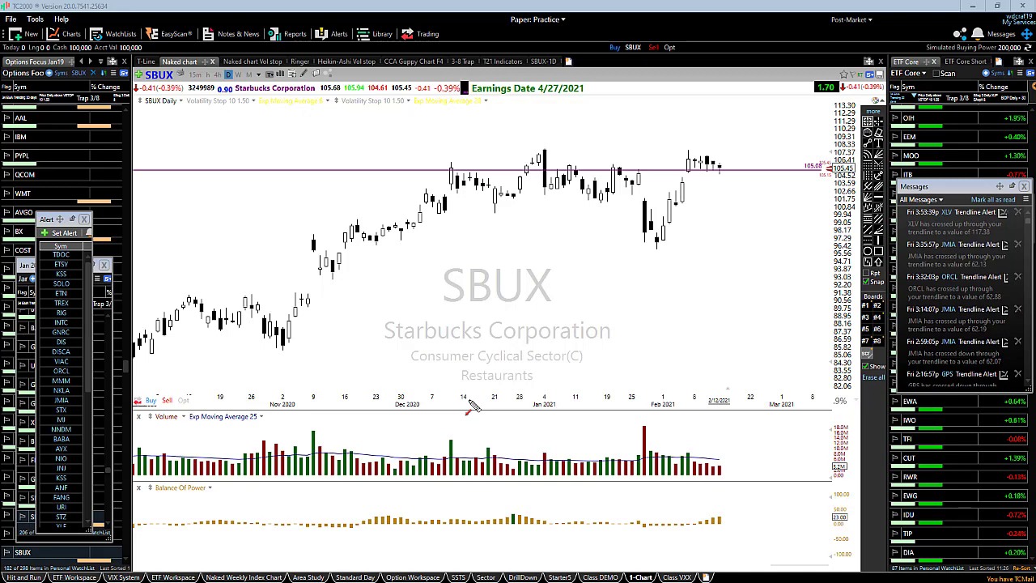
- Delete the horizontal price line from the SBUX daily chart, then switch to thinkorswim
{"action": "right_click", "coordinate": [581, 172]}
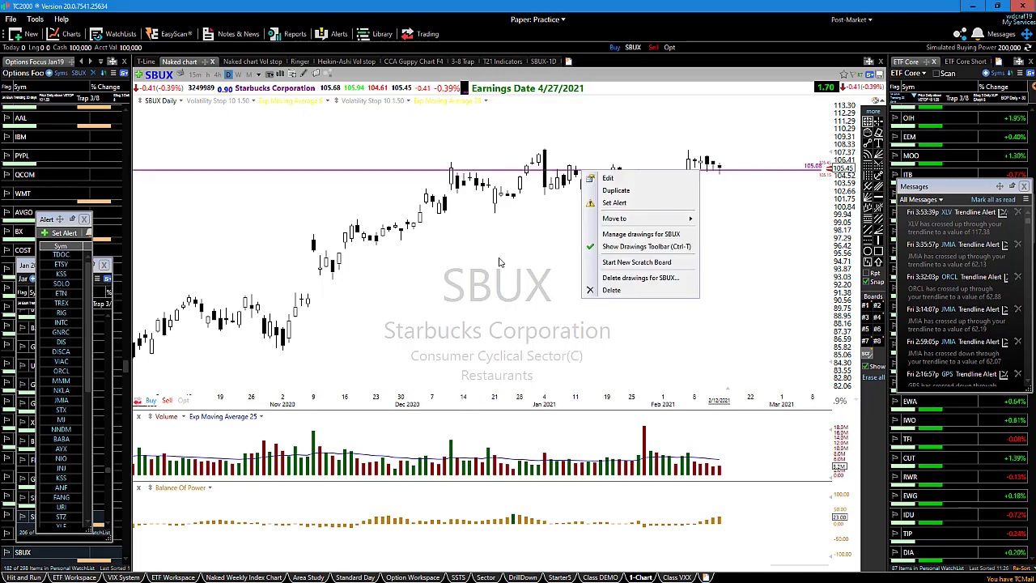
{"action": "left_click", "coordinate": [611, 290]}
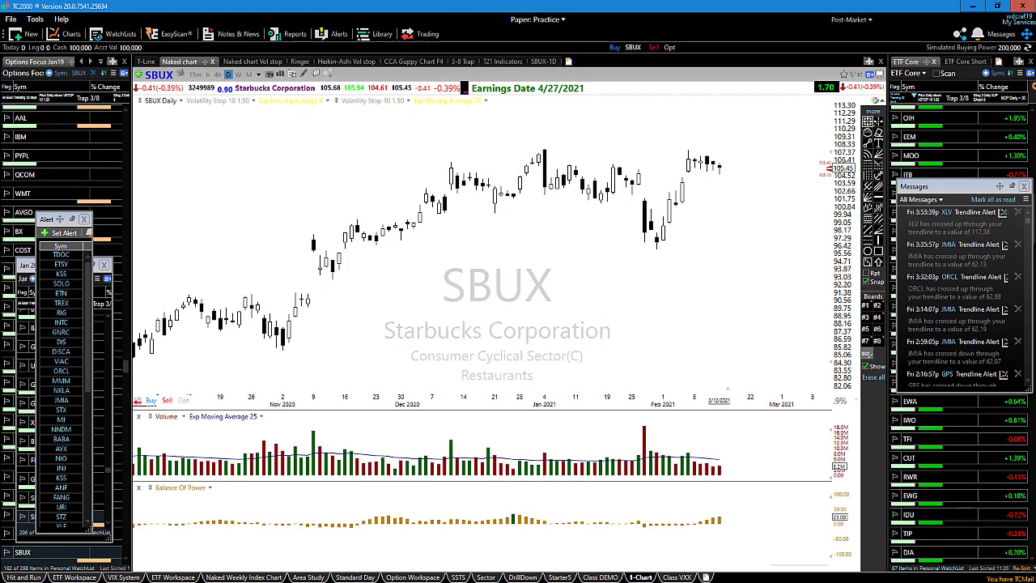
{"action": "key", "text": "alt+Tab"}
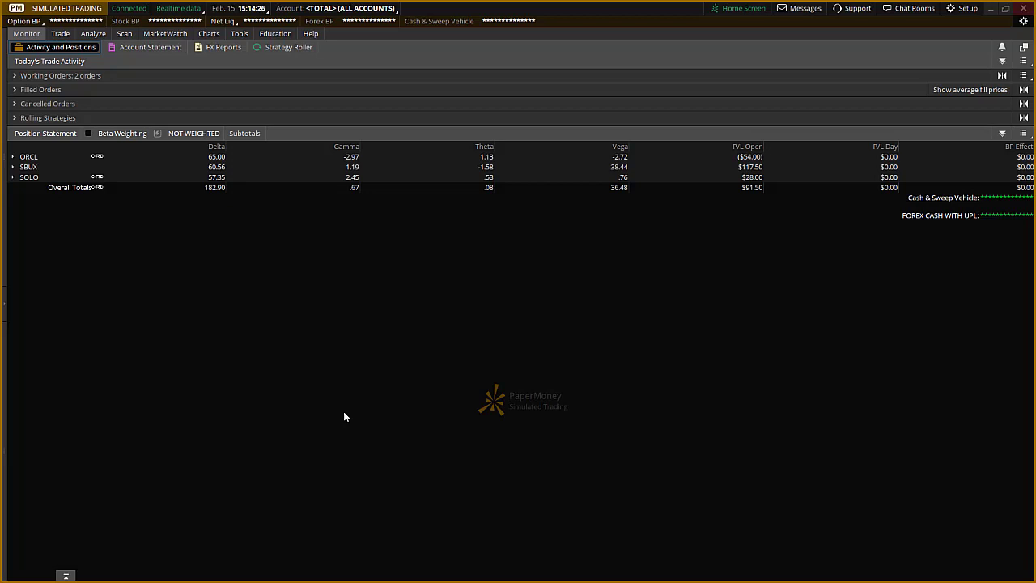
- Minimize thinkorswim so the TC2000 SBUX chart is visible again
{"action": "left_click", "coordinate": [991, 9]}
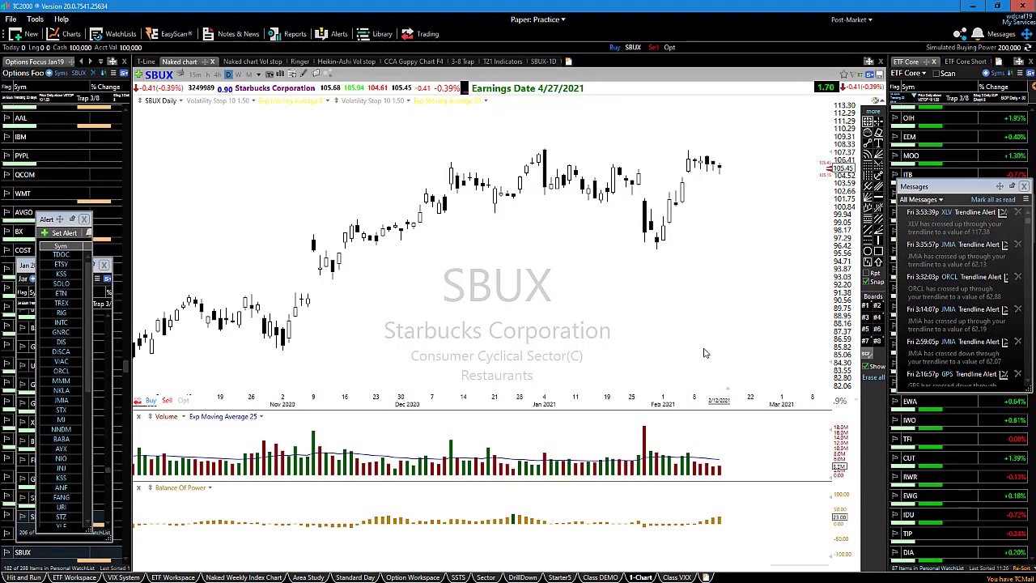
{"action": "scroll", "coordinate": [704, 353], "scroll_direction": "up", "scroll_amount": 1}
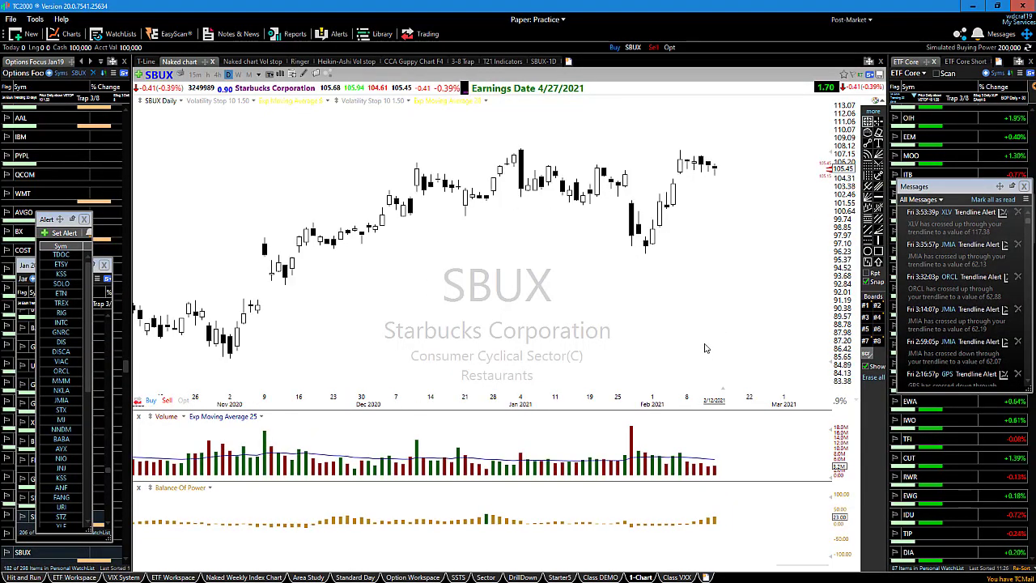
{"action": "scroll", "coordinate": [707, 338], "scroll_direction": "up", "scroll_amount": 1}
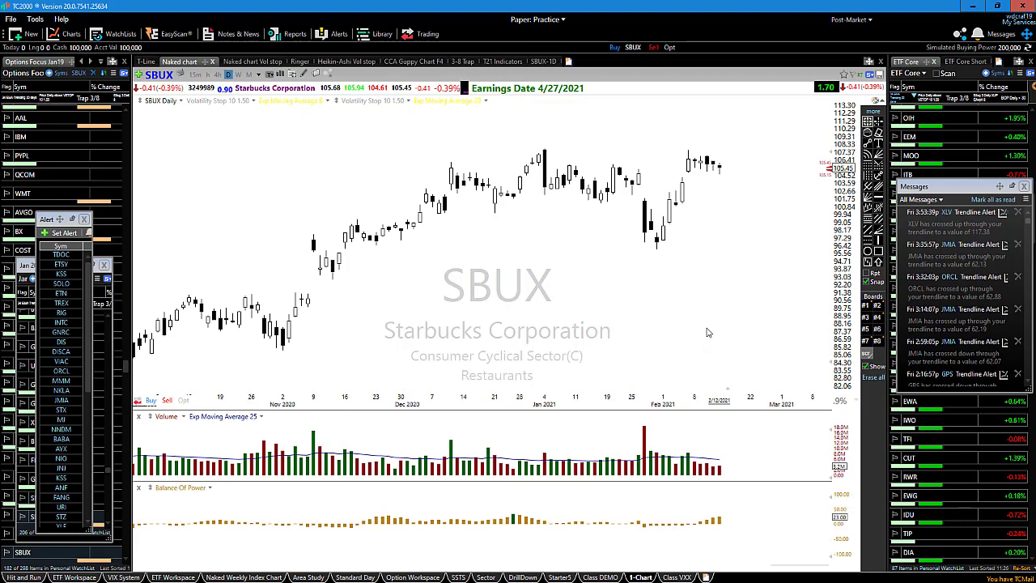
{"action": "scroll", "coordinate": [709, 333], "scroll_direction": "up", "scroll_amount": 1}
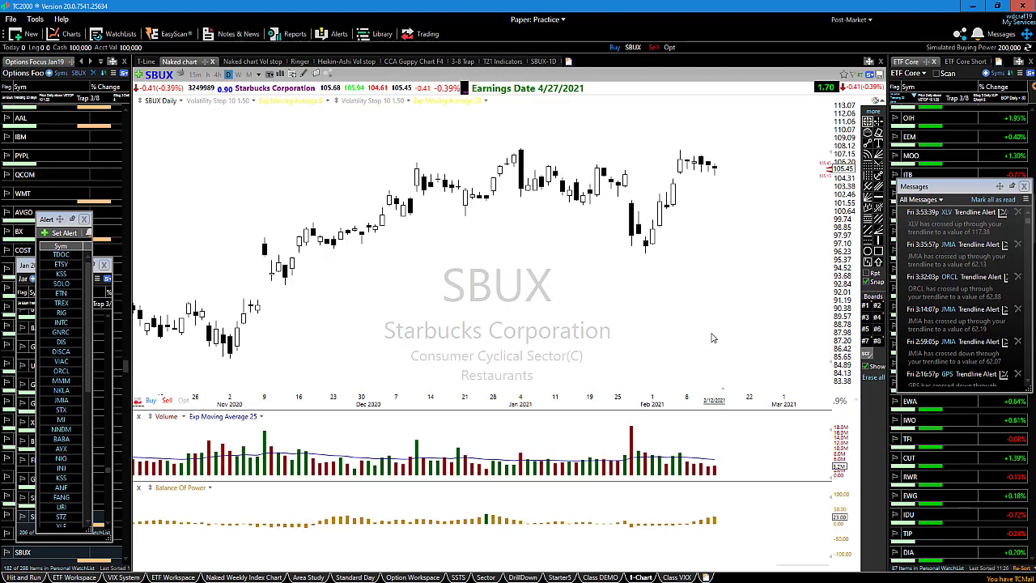
{"action": "scroll", "coordinate": [711, 336], "scroll_direction": "up", "scroll_amount": 1}
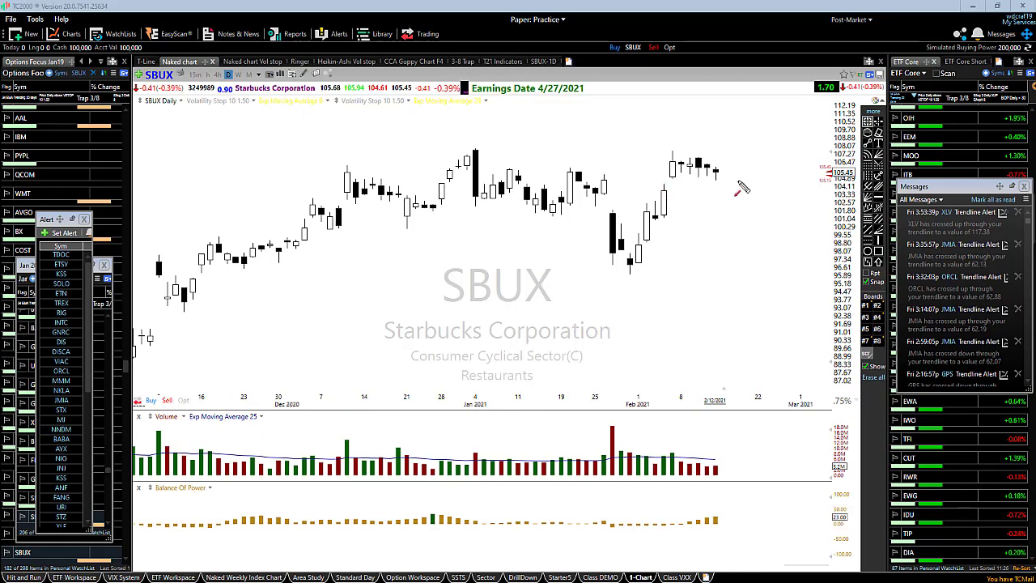
{"action": "left_click_drag", "start_coordinate": [663, 187], "coordinate": [752, 187]}
{"action": "key", "text": "ctrl+z"}
{"action": "scroll", "coordinate": [777, 259], "scroll_direction": "down", "scroll_amount": 2}
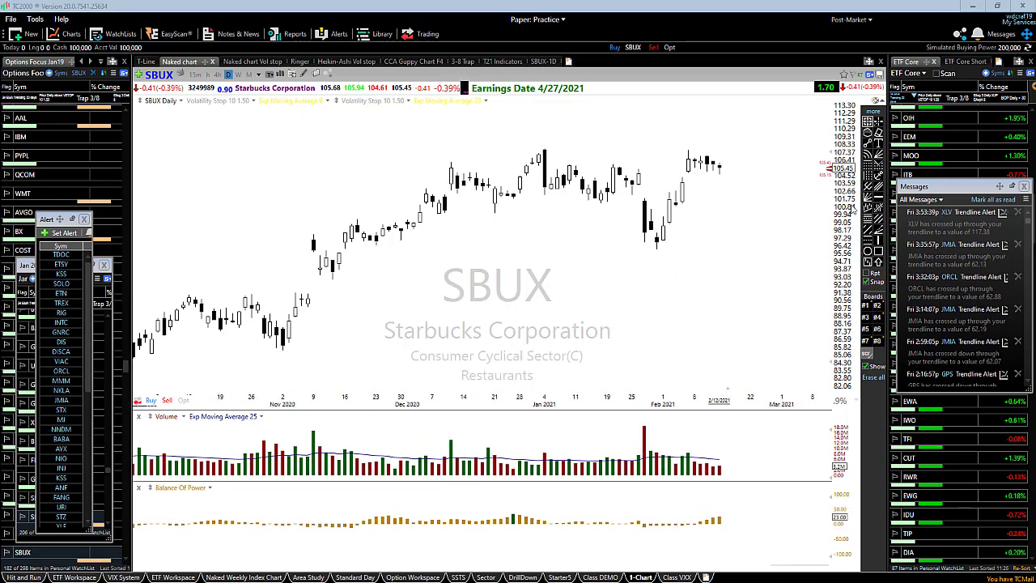
- Place a horizontal line near 104.89 on the SBUX chart and undo a stray red line
{"action": "left_click", "coordinate": [878, 196]}
{"action": "left_click", "coordinate": [730, 170]}
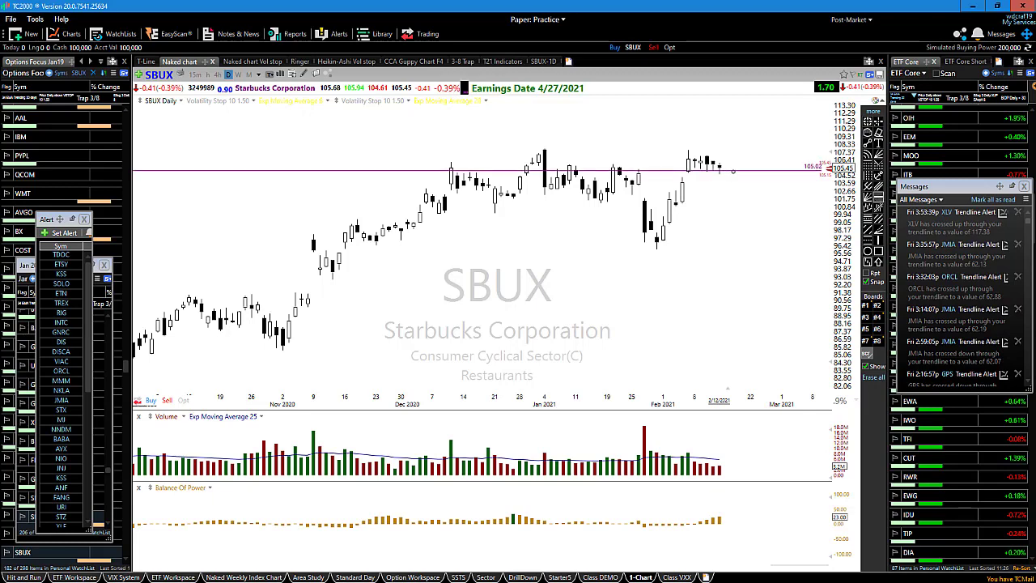
{"action": "scroll", "coordinate": [702, 305], "scroll_direction": "up", "scroll_amount": 2}
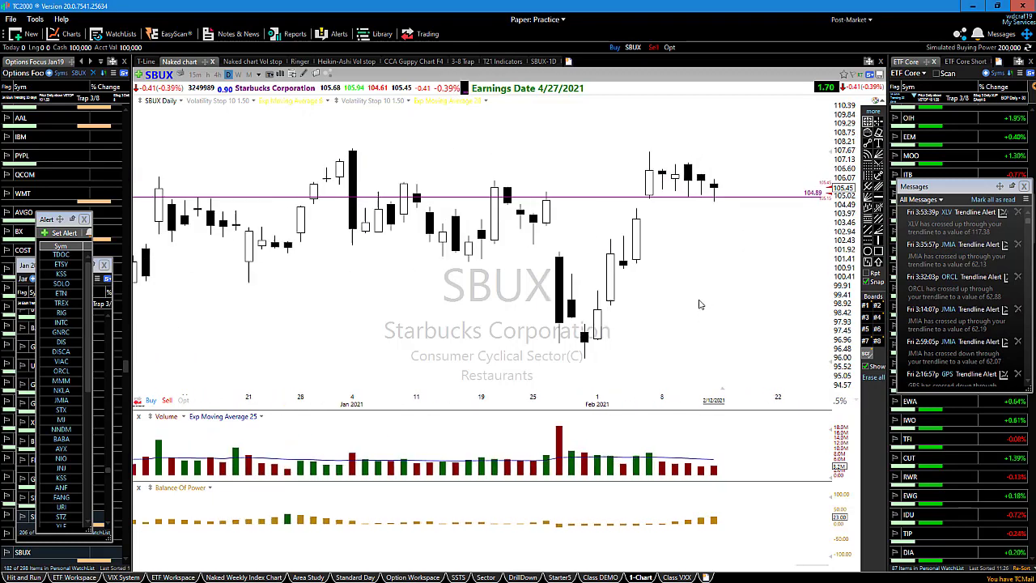
{"action": "scroll", "coordinate": [701, 304], "scroll_direction": "up", "scroll_amount": 1}
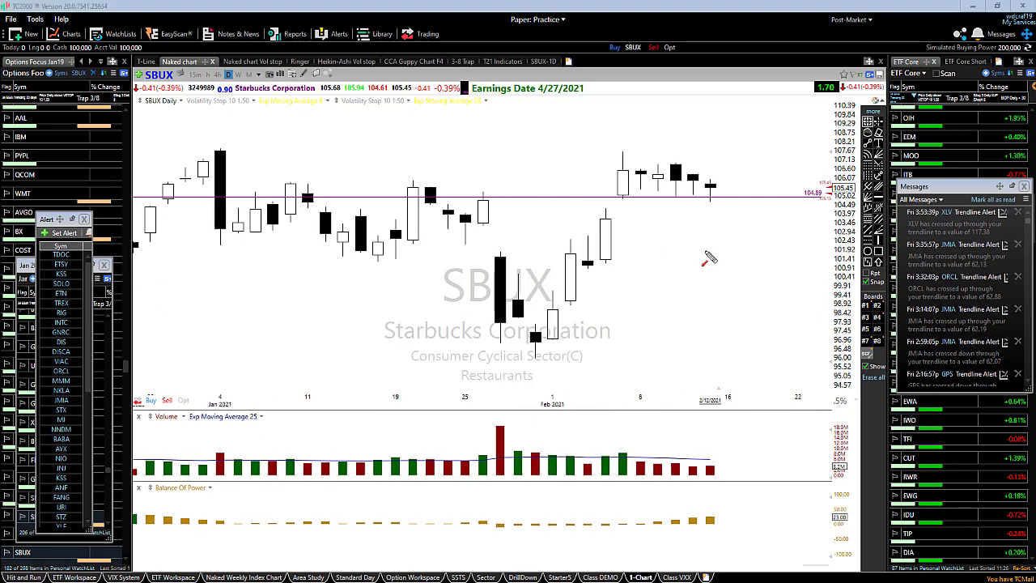
{"action": "left_click_drag", "start_coordinate": [734, 242], "coordinate": [712, 206]}
{"action": "key", "text": "e"}
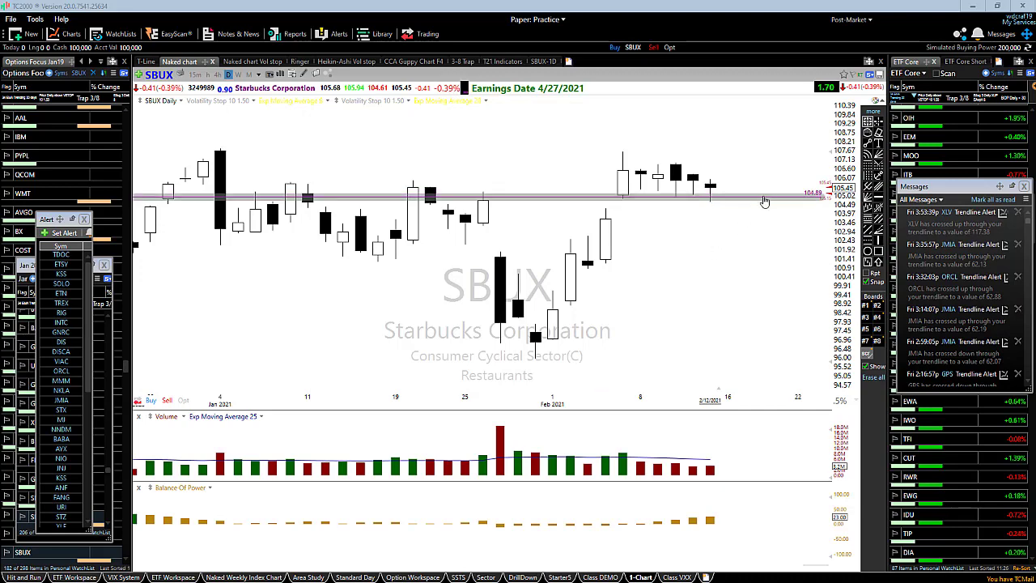
- Drag the magenta line down to 104.37 and erase the stray red marks
{"action": "left_click_drag", "start_coordinate": [763, 201], "coordinate": [766, 211]}
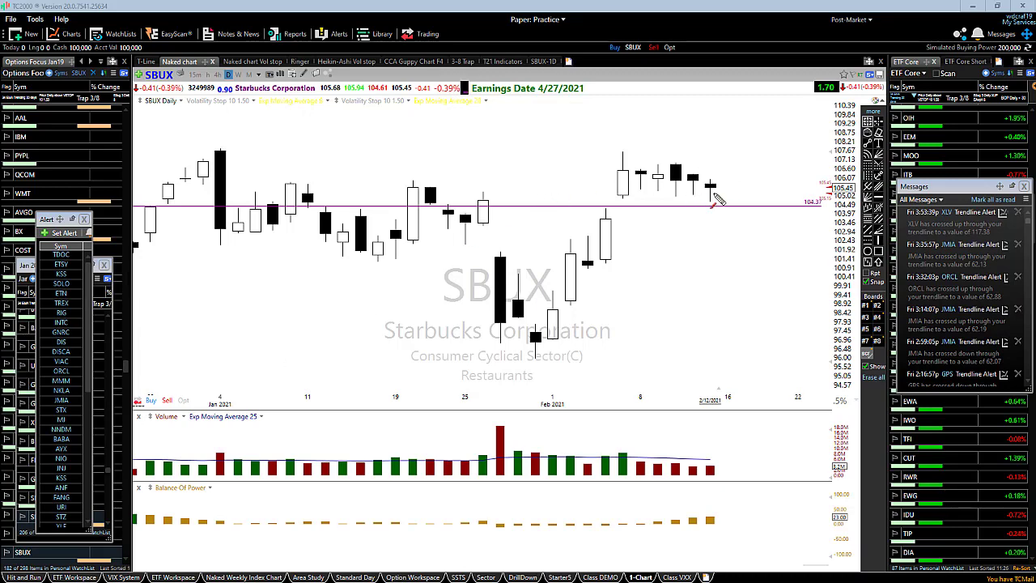
{"action": "mouse_move", "coordinate": [711, 188]}
{"action": "left_mouse_down"}
{"action": "mouse_move", "coordinate": [740, 199]}
{"action": "mouse_move", "coordinate": [748, 187]}
{"action": "mouse_move", "coordinate": [767, 207]}
{"action": "mouse_move", "coordinate": [777, 180]}
{"action": "left_mouse_up"}
{"action": "key", "text": "e"}
{"action": "scroll", "coordinate": [724, 268], "scroll_direction": "down", "scroll_amount": 1}
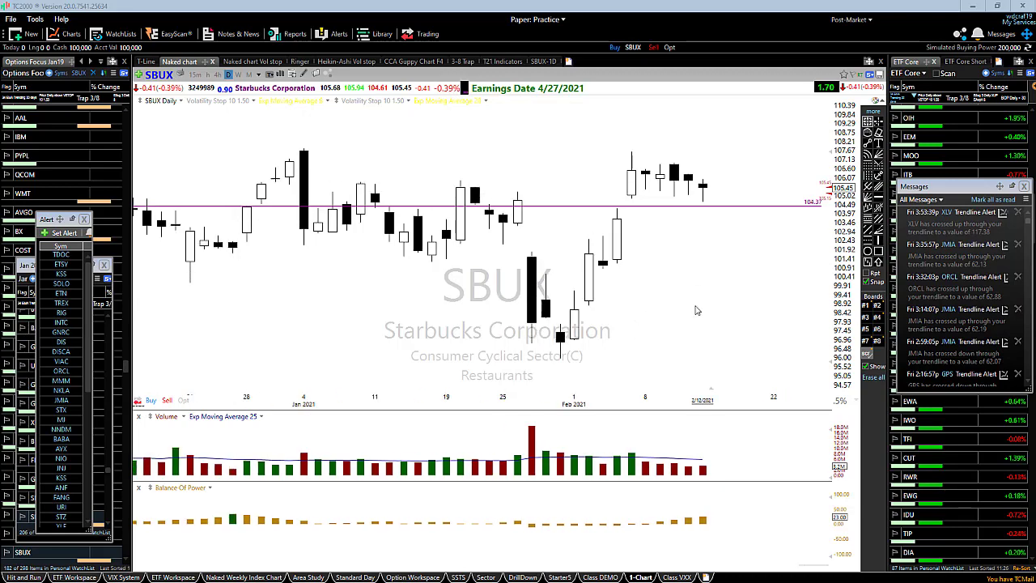
{"action": "scroll", "coordinate": [694, 291], "scroll_direction": "up", "scroll_amount": 1}
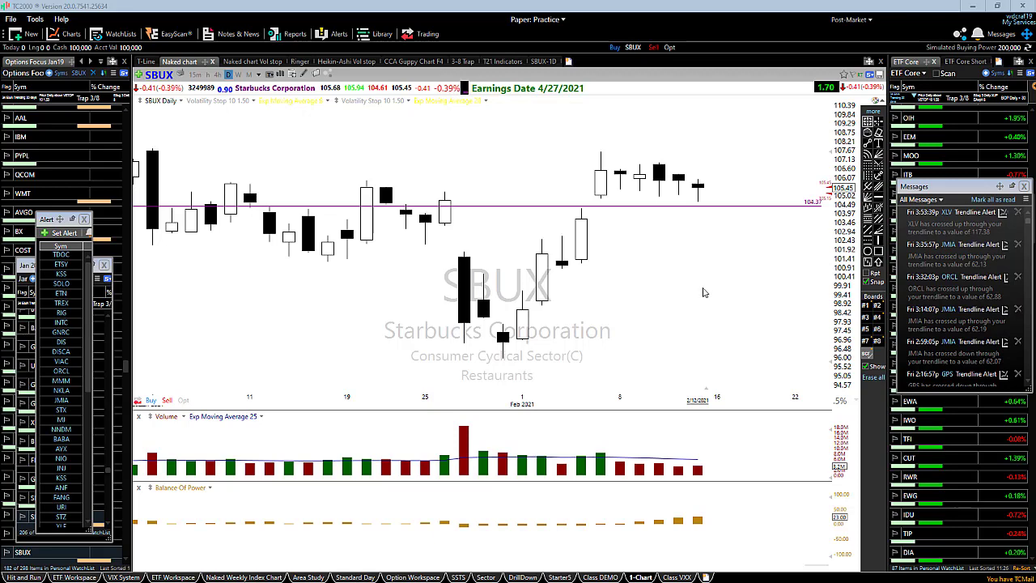
{"action": "scroll", "coordinate": [701, 292], "scroll_direction": "down", "scroll_amount": 2}
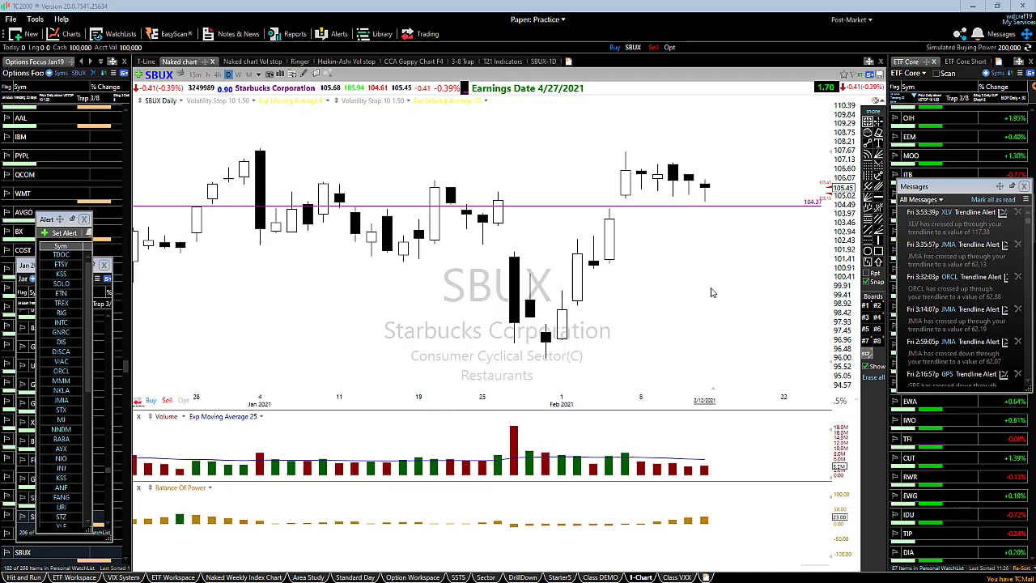
{"action": "scroll", "coordinate": [705, 267], "scroll_direction": "up", "scroll_amount": 1}
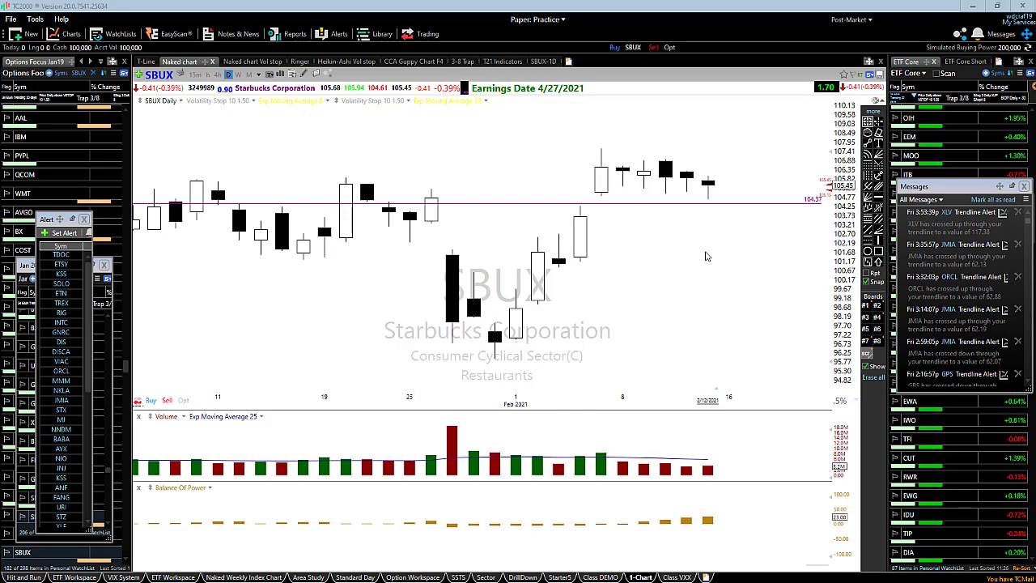
{"action": "scroll", "coordinate": [708, 245], "scroll_direction": "up", "scroll_amount": 2}
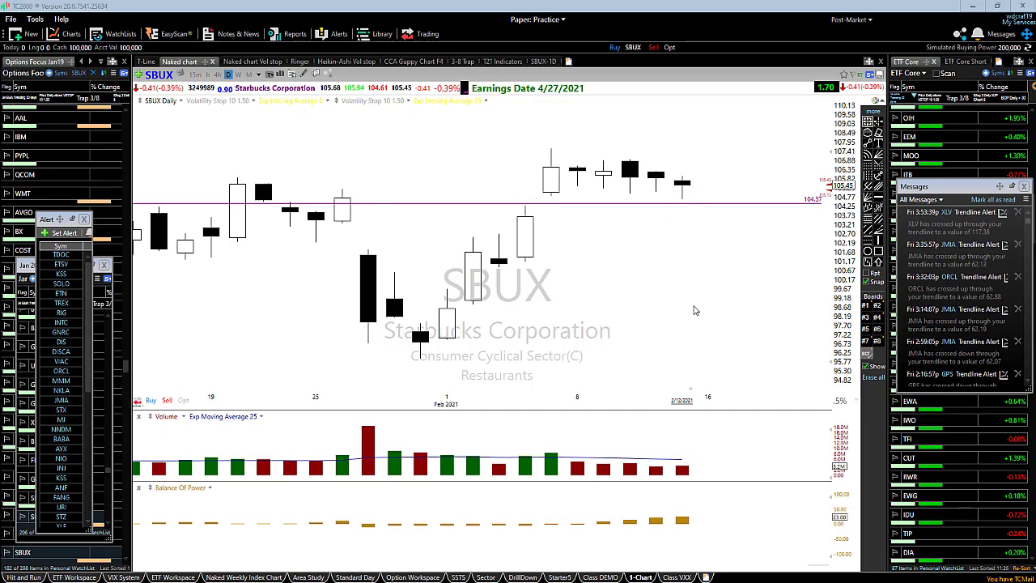
{"action": "scroll", "coordinate": [696, 316], "scroll_direction": "down", "scroll_amount": 1}
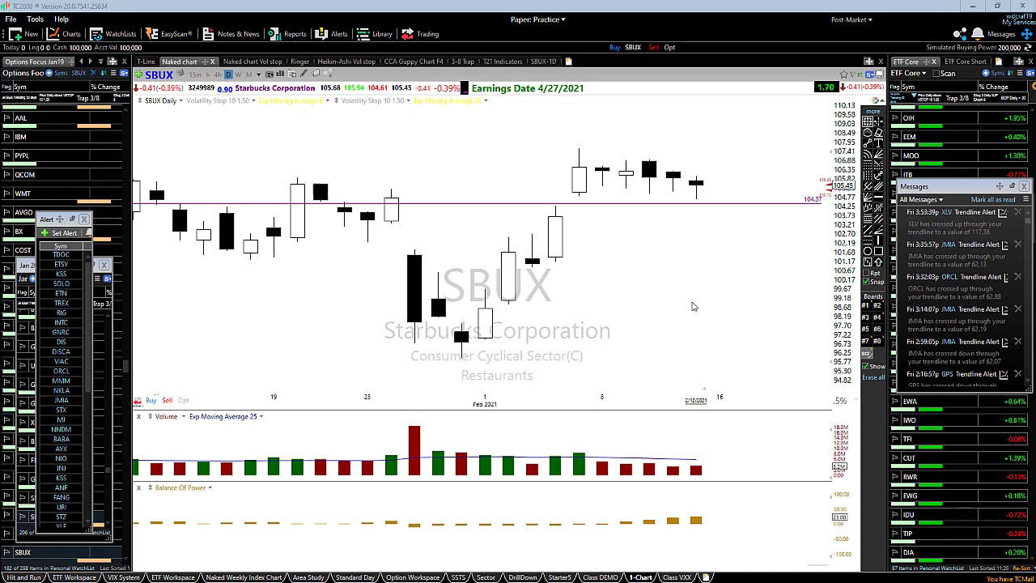
{"action": "scroll", "coordinate": [703, 203], "scroll_direction": "up", "scroll_amount": 1}
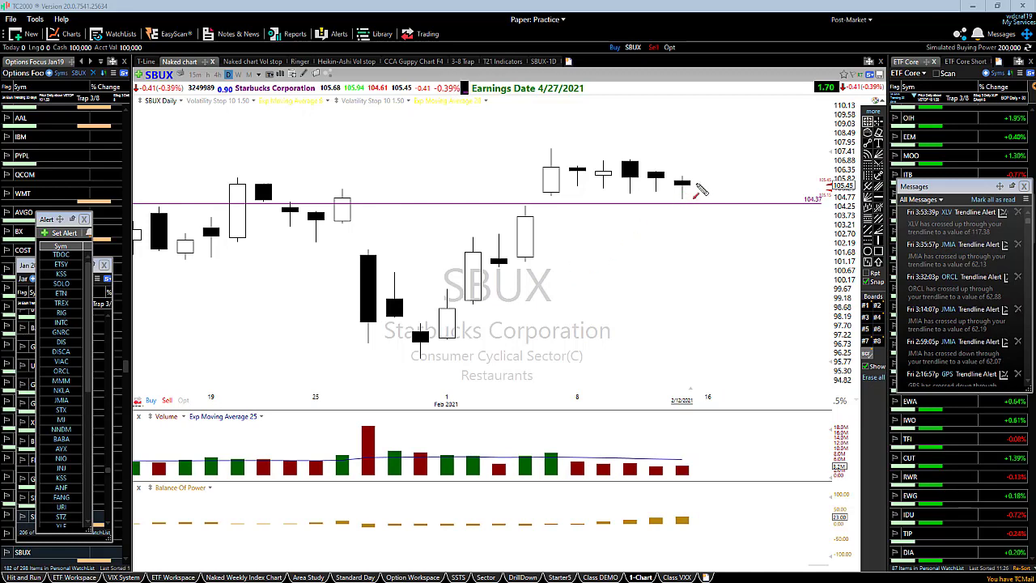
{"action": "left_click_drag", "start_coordinate": [699, 170], "coordinate": [701, 194]}
{"action": "key", "text": "Escape"}
{"action": "mouse_move", "coordinate": [701, 170]}
{"action": "left_mouse_down"}
{"action": "mouse_move", "coordinate": [701, 202]}
{"action": "mouse_move", "coordinate": [715, 203]}
{"action": "left_mouse_up"}
{"action": "left_click_drag", "start_coordinate": [720, 172], "coordinate": [743, 169]}
{"action": "left_click_drag", "start_coordinate": [704, 206], "coordinate": [753, 204]}
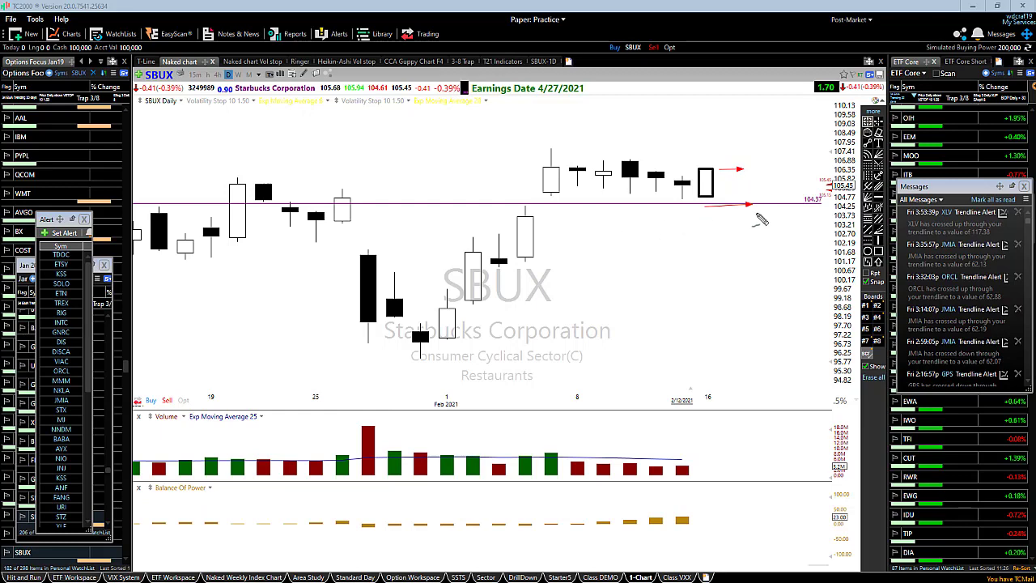
{"action": "mouse_move", "coordinate": [757, 182]}
{"action": "left_mouse_down"}
{"action": "mouse_move", "coordinate": [741, 198]}
{"action": "mouse_move", "coordinate": [753, 191]}
{"action": "left_mouse_up"}
{"action": "key", "text": "Escape"}
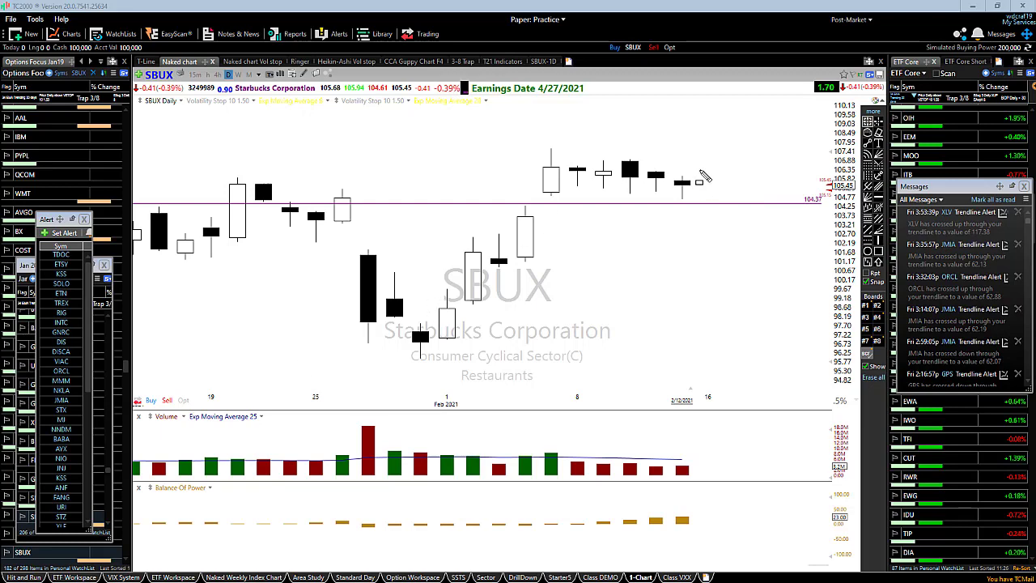
- Sketch annotations beside the last candle, then add an upper horizontal line near 105.83
{"action": "left_click_drag", "start_coordinate": [698, 167], "coordinate": [710, 194]}
{"action": "left_click_drag", "start_coordinate": [782, 236], "coordinate": [804, 208]}
{"action": "mouse_move", "coordinate": [707, 167]}
{"action": "left_mouse_down"}
{"action": "mouse_move", "coordinate": [709, 199]}
{"action": "mouse_move", "coordinate": [717, 196]}
{"action": "left_mouse_up"}
{"action": "left_click", "coordinate": [878, 197]}
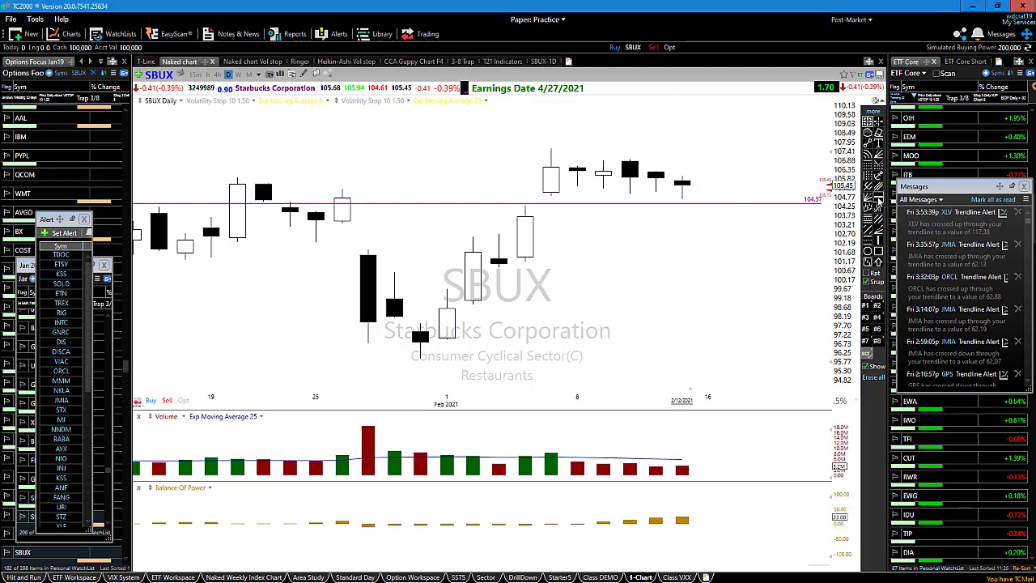
{"action": "left_click", "coordinate": [773, 175]}
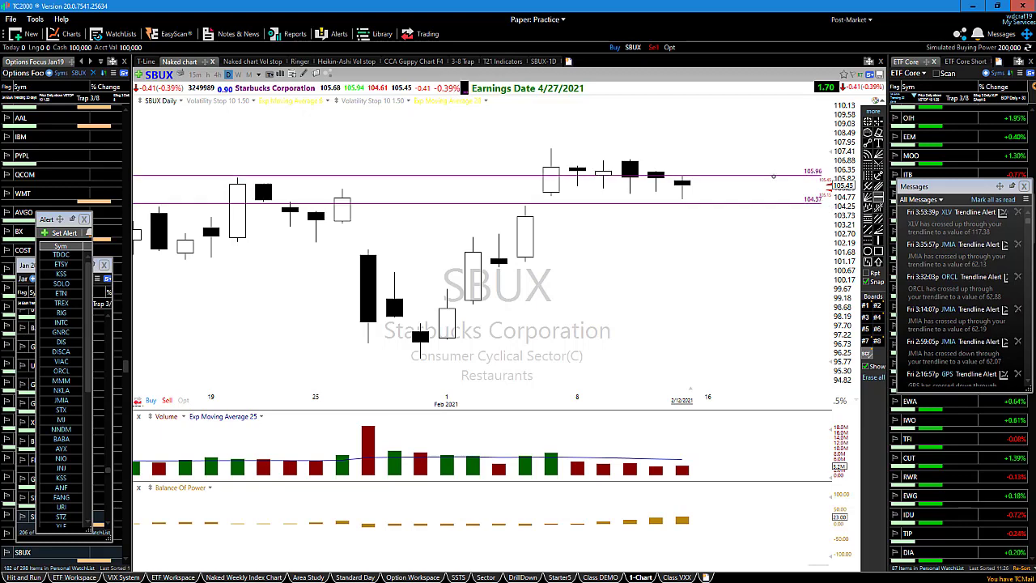
- Raise the upper line and edit its value to exactly 106.00
{"action": "left_click_drag", "start_coordinate": [773, 176], "coordinate": [774, 175]}
{"action": "left_click_drag", "start_coordinate": [774, 176], "coordinate": [775, 172]}
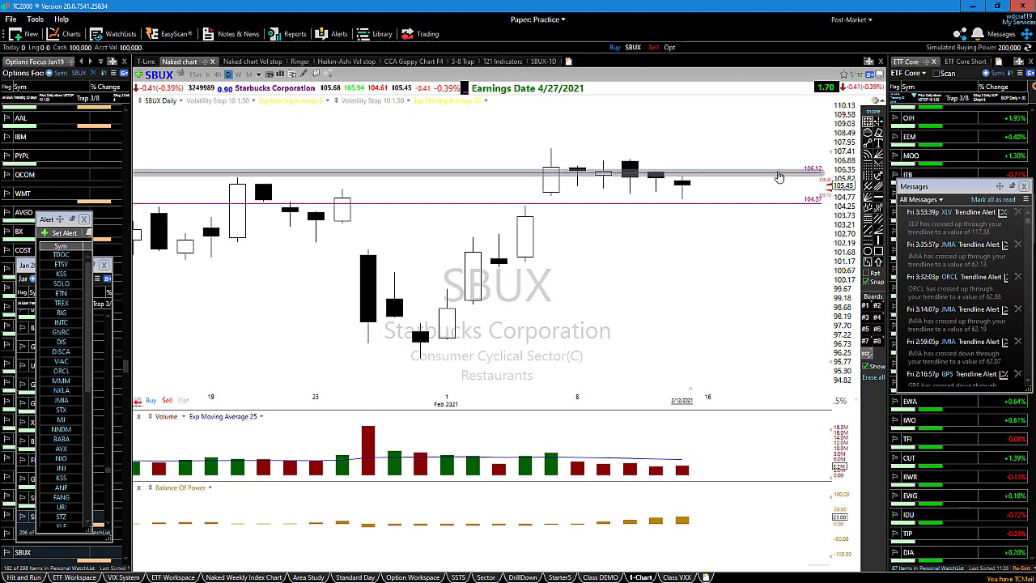
{"action": "right_click", "coordinate": [778, 172]}
{"action": "left_click", "coordinate": [810, 203]}
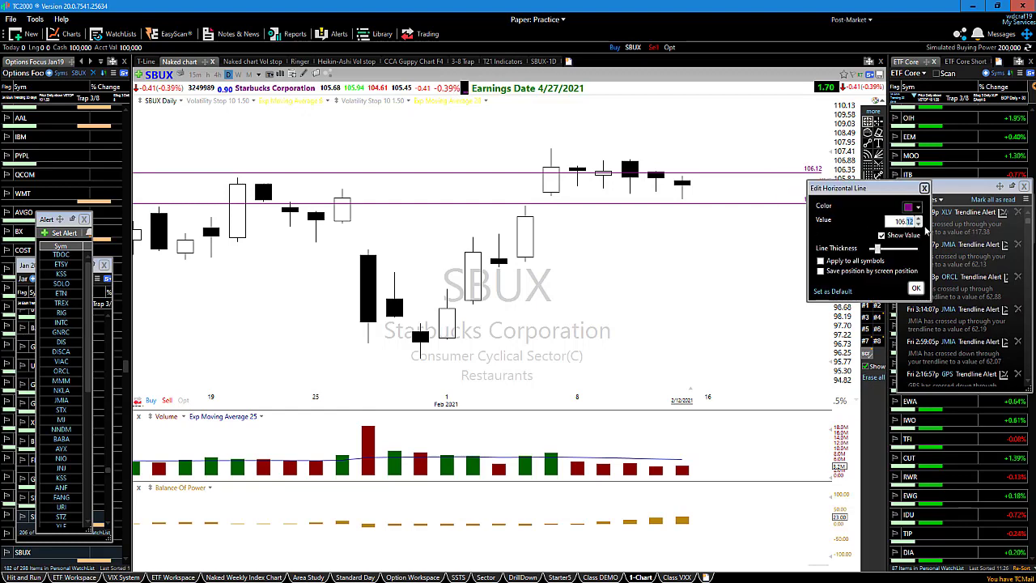
{"action": "left_click", "coordinate": [919, 224]}
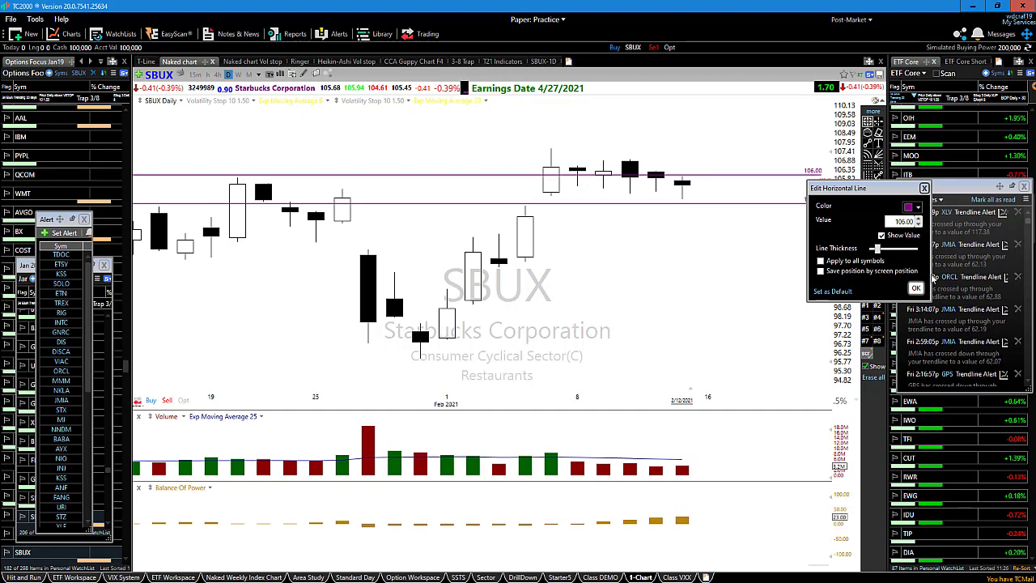
{"action": "left_click", "coordinate": [915, 288]}
{"action": "scroll", "coordinate": [688, 385], "scroll_direction": "up", "scroll_amount": 2}
{"action": "scroll", "coordinate": [682, 359], "scroll_direction": "down", "scroll_amount": 2}
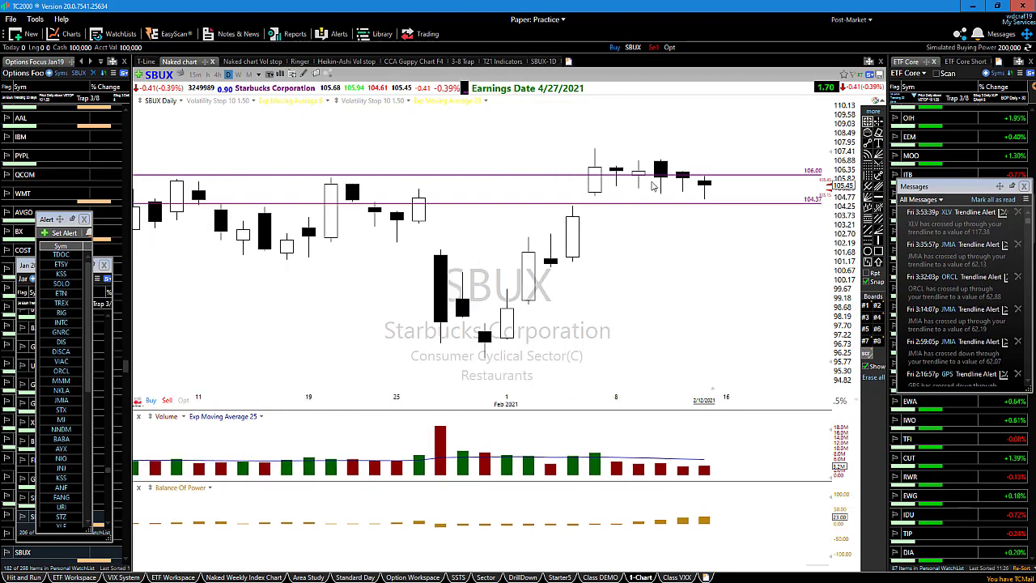
{"action": "right_click", "coordinate": [750, 177]}
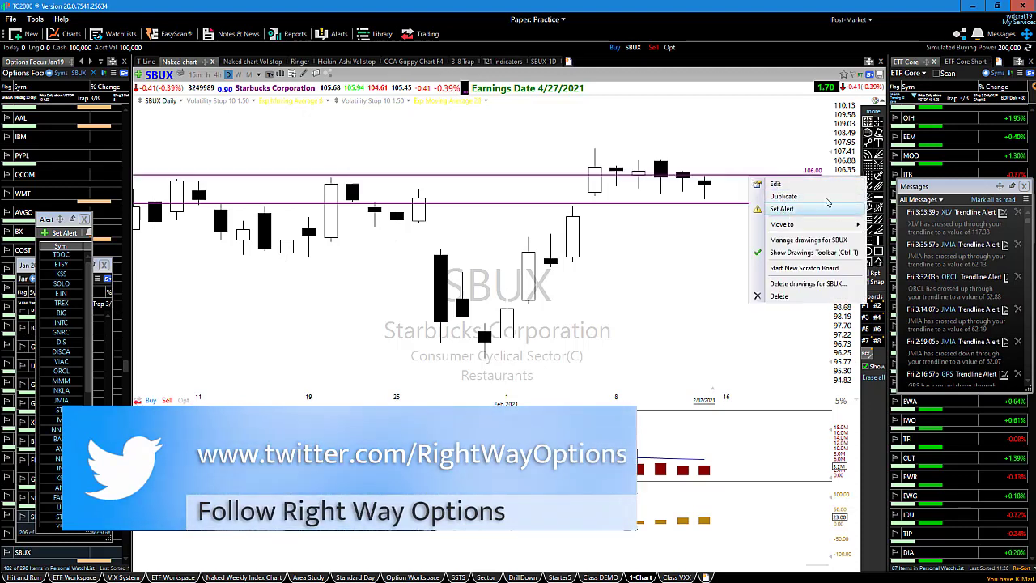
{"action": "left_click", "coordinate": [723, 303]}
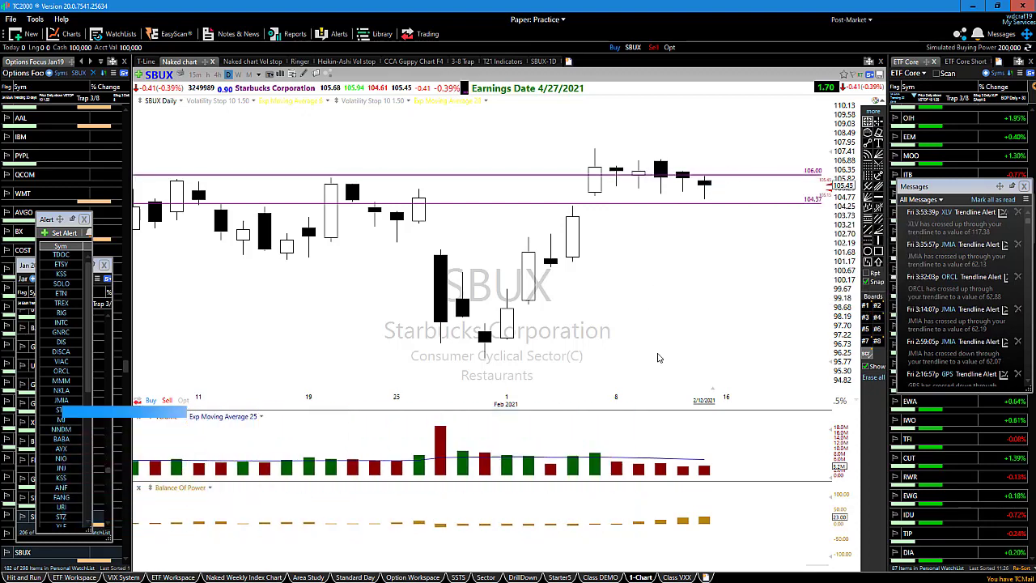
{"action": "scroll", "coordinate": [660, 357], "scroll_direction": "down", "scroll_amount": 2}
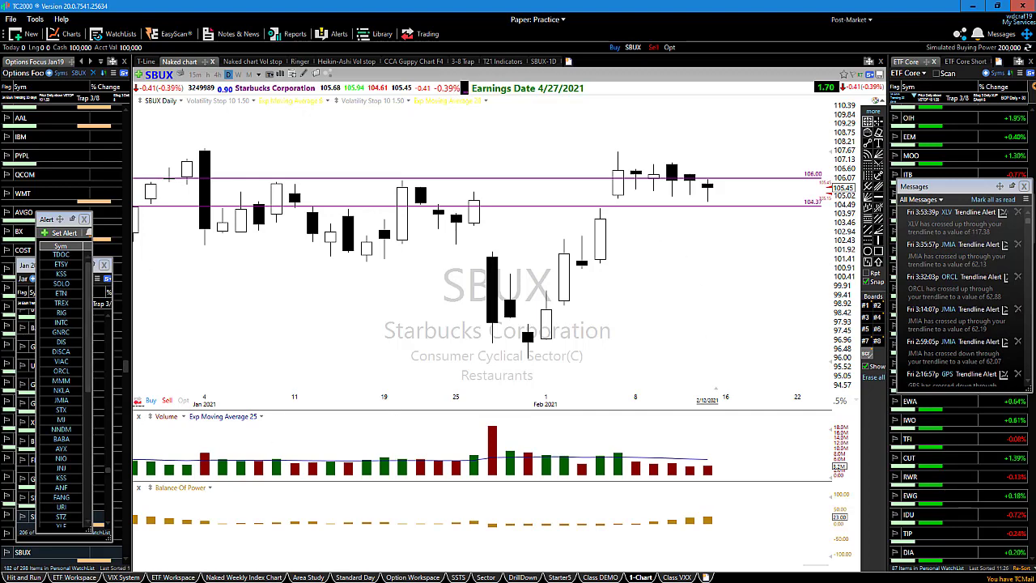
- Add an annotation arrow, set the lower line to 104.35, and switch to thinkorswim
{"action": "left_click_drag", "start_coordinate": [694, 141], "coordinate": [709, 174]}
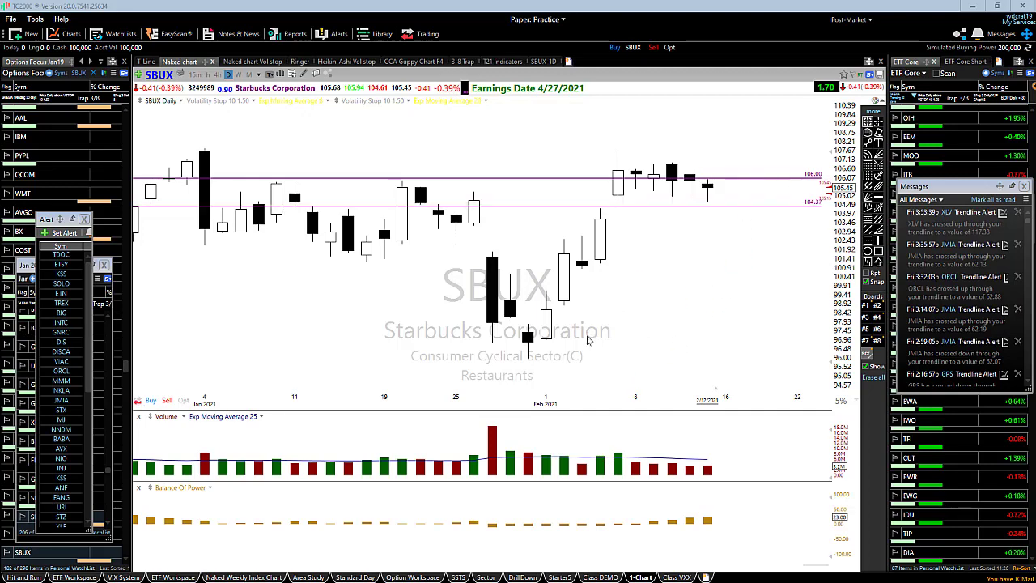
{"action": "right_click", "coordinate": [766, 205]}
{"action": "left_click", "coordinate": [792, 215]}
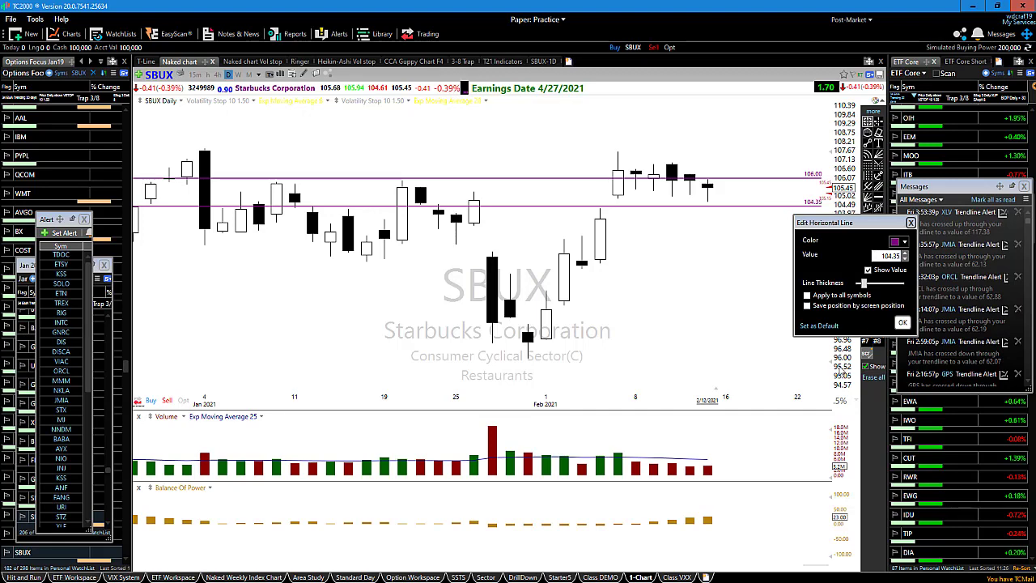
{"action": "left_click", "coordinate": [901, 322]}
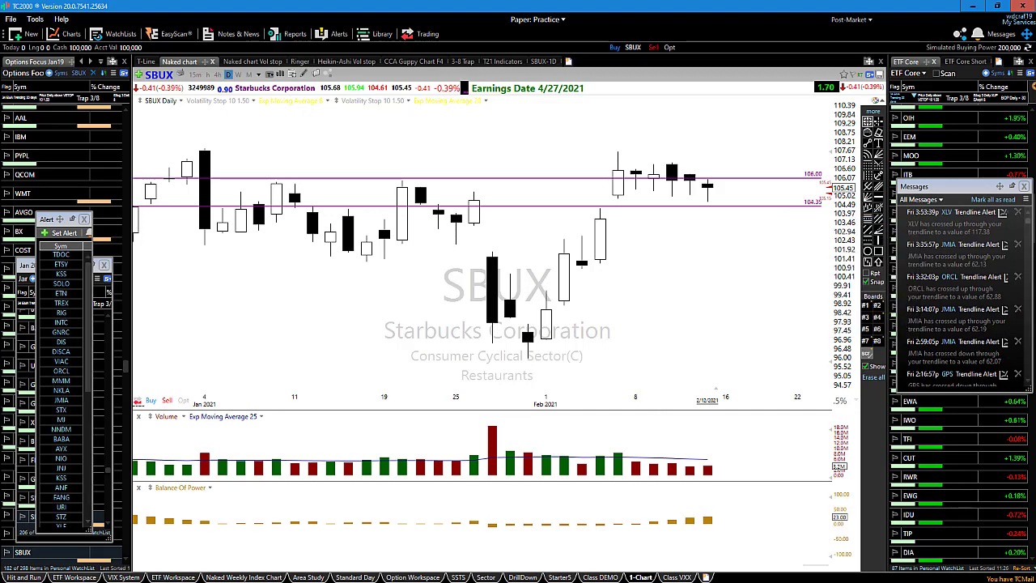
{"action": "key", "text": "alt+Tab"}
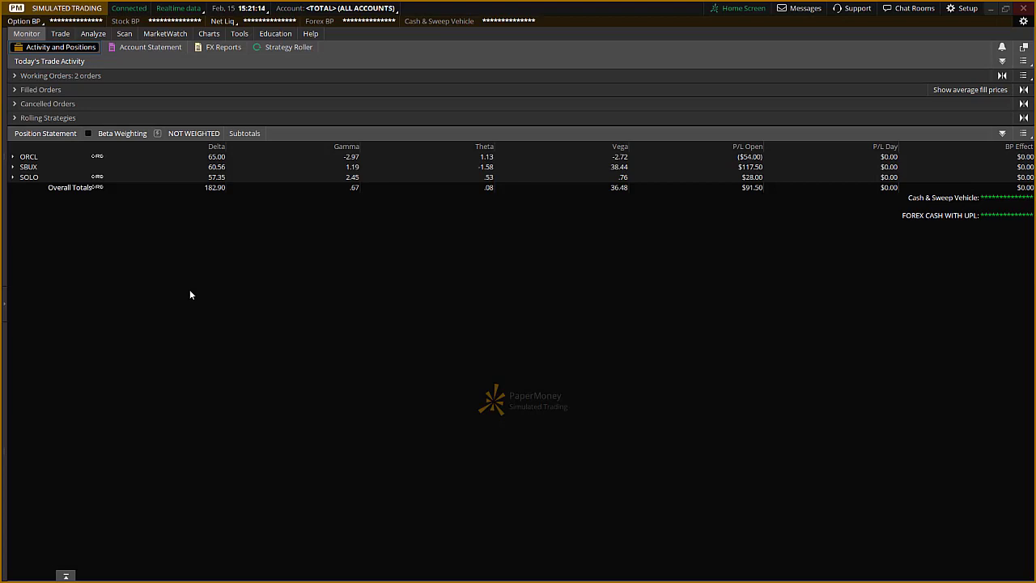
- Load the SBUX option chain on the Trade tab
{"action": "left_click", "coordinate": [61, 34]}
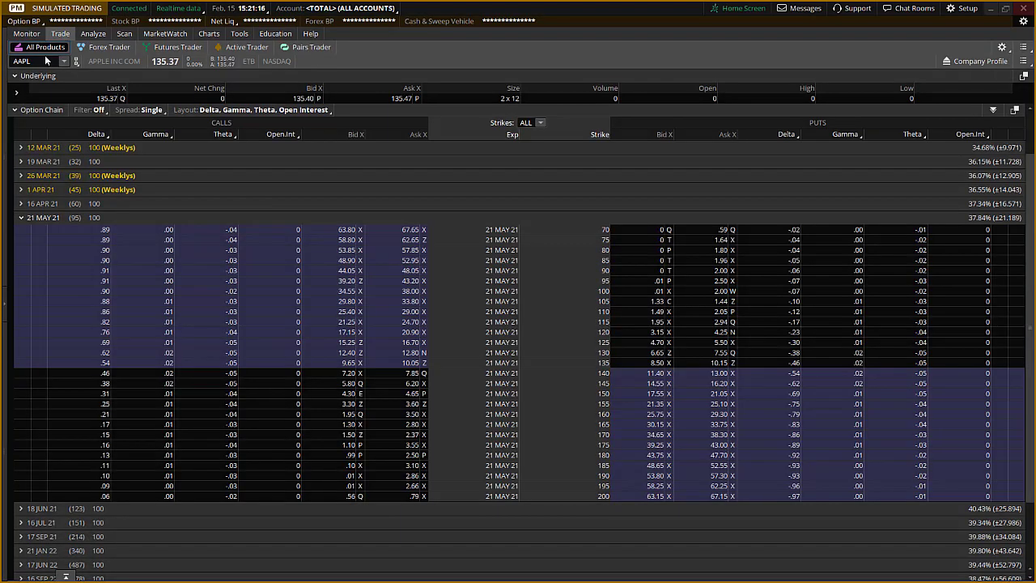
{"action": "type", "text": "SBUX"}
{"action": "key", "text": "Return"}
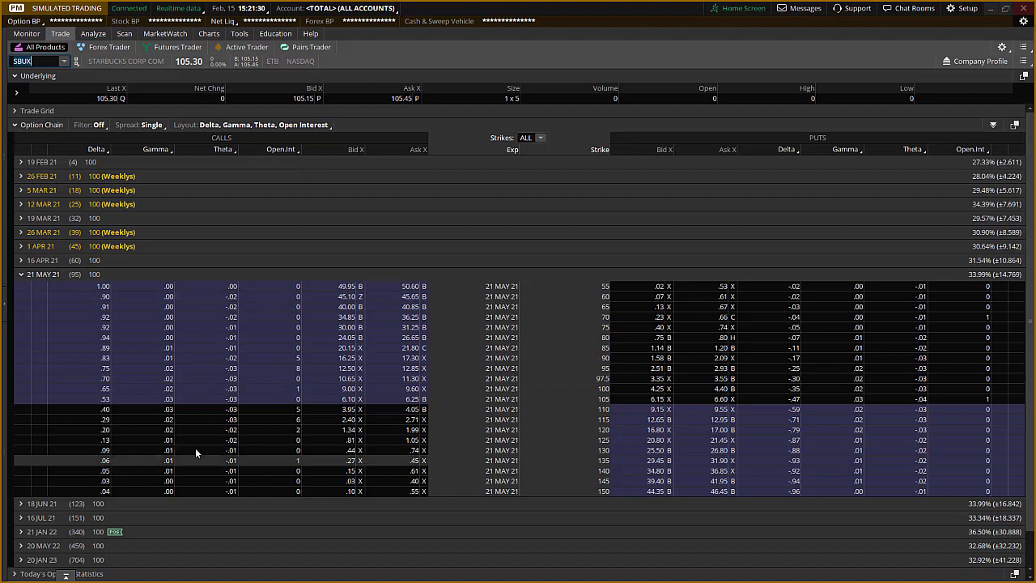
- Replace the Open.Int column with Theo Price for calls and puts
{"action": "right_click", "coordinate": [294, 151]}
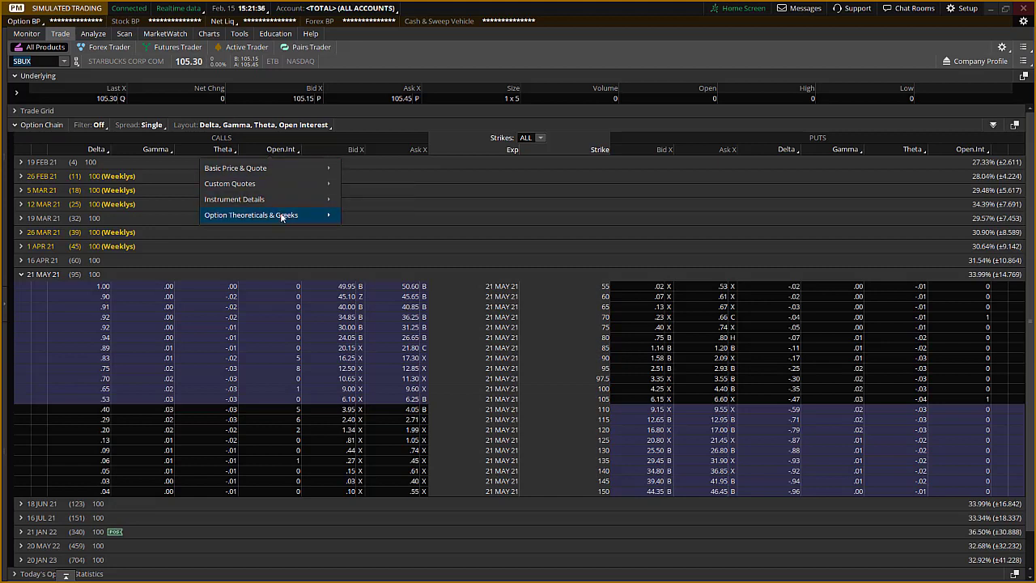
{"action": "mouse_move", "coordinate": [279, 217]}
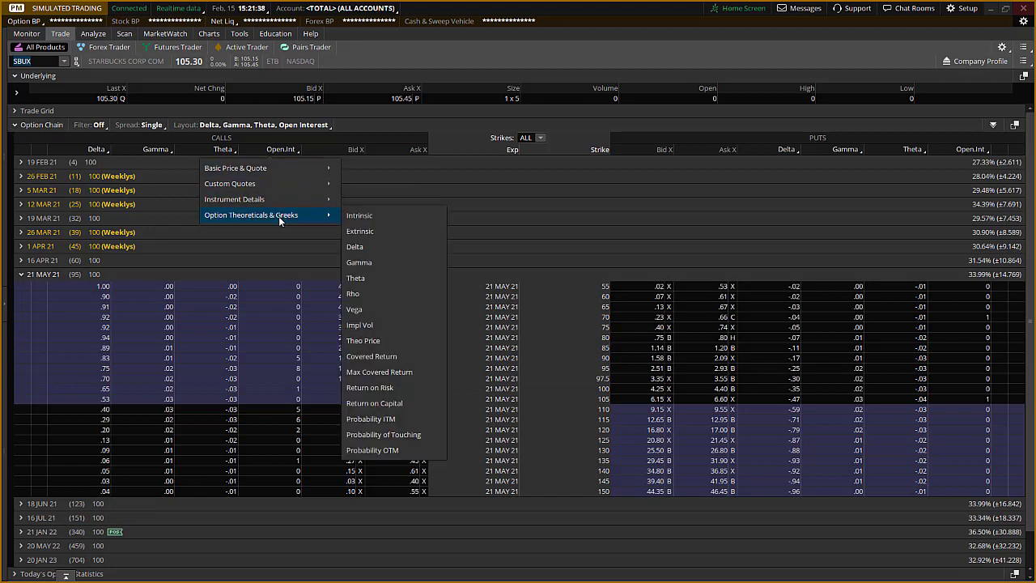
{"action": "left_click", "coordinate": [373, 344]}
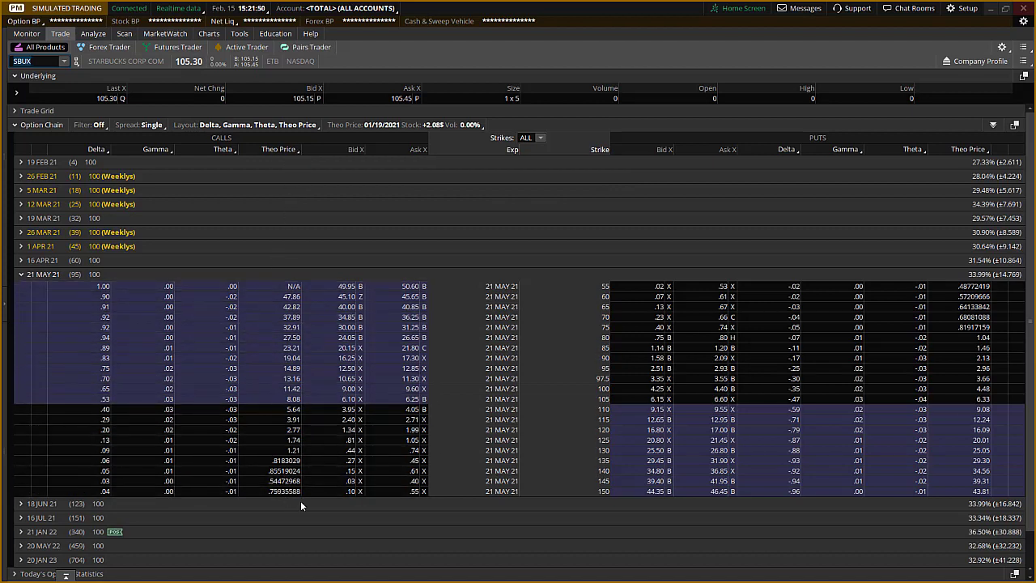
{"action": "scroll", "coordinate": [308, 381], "scroll_direction": "down", "scroll_amount": 2}
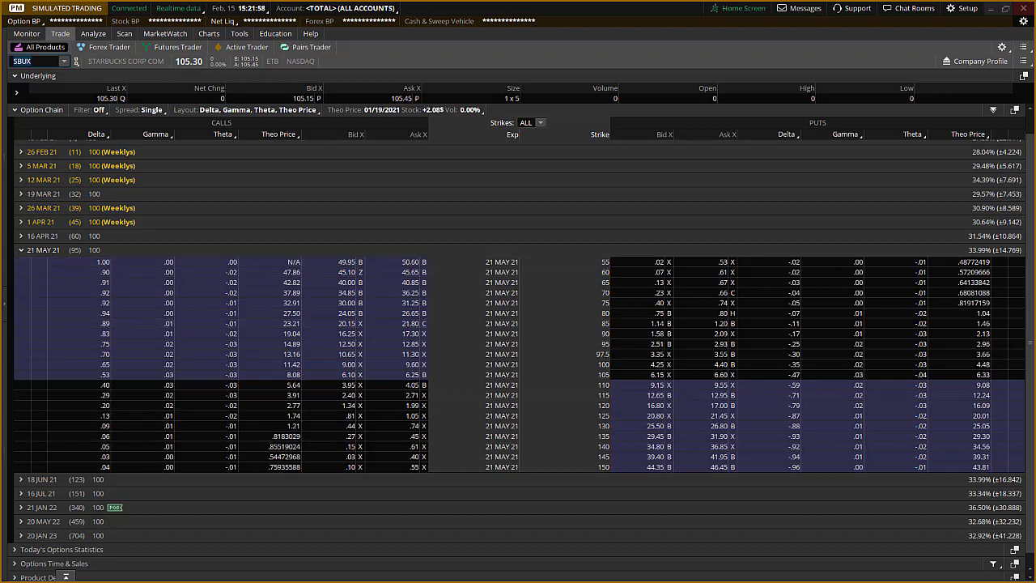
{"action": "key", "text": "Return"}
{"action": "mouse_move", "coordinate": [275, 216]}
{"action": "left_mouse_down"}
{"action": "mouse_move", "coordinate": [337, 155]}
{"action": "mouse_move", "coordinate": [342, 118]}
{"action": "left_mouse_up"}
{"action": "left_click", "coordinate": [344, 109]}
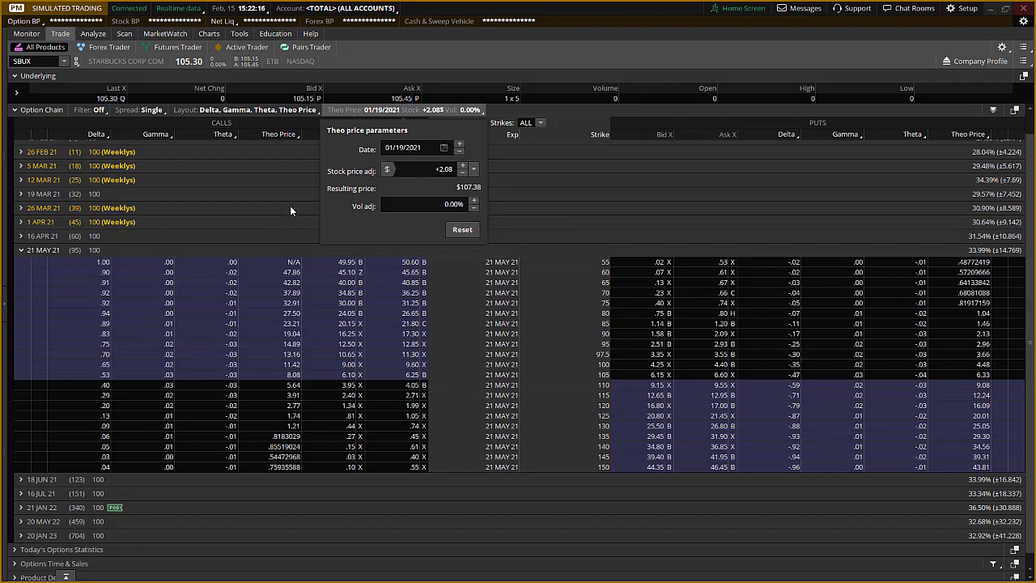
{"action": "left_click", "coordinate": [537, 190]}
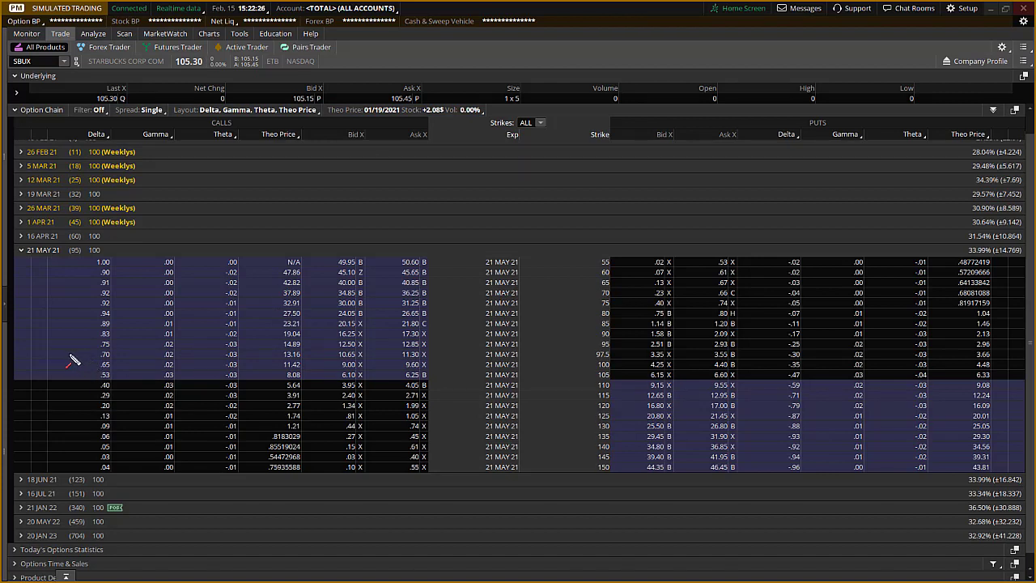
{"action": "left_click_drag", "start_coordinate": [68, 355], "coordinate": [99, 356]}
{"action": "left_click_drag", "start_coordinate": [356, 372], "coordinate": [362, 361]}
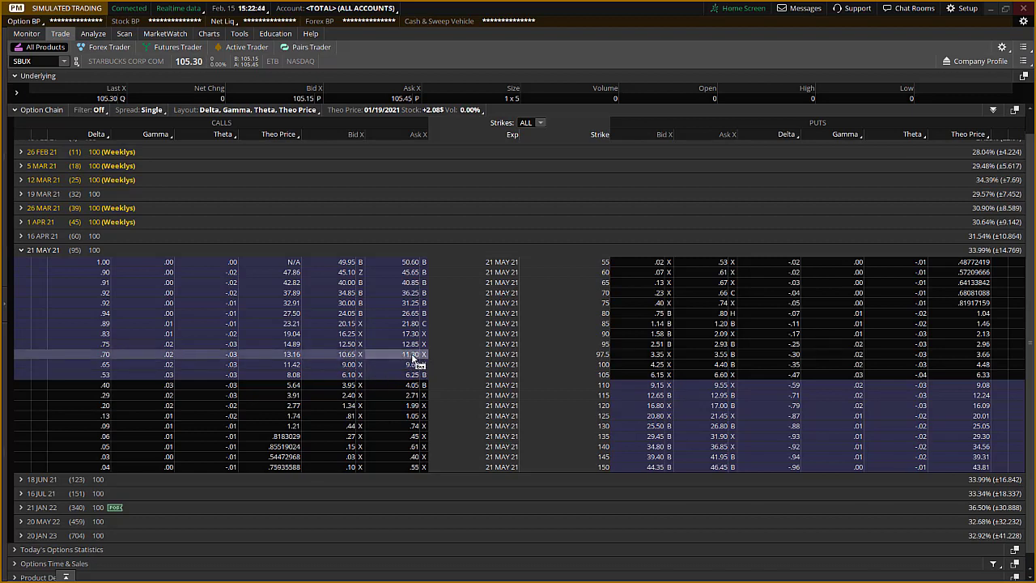
{"action": "left_click", "coordinate": [412, 357]}
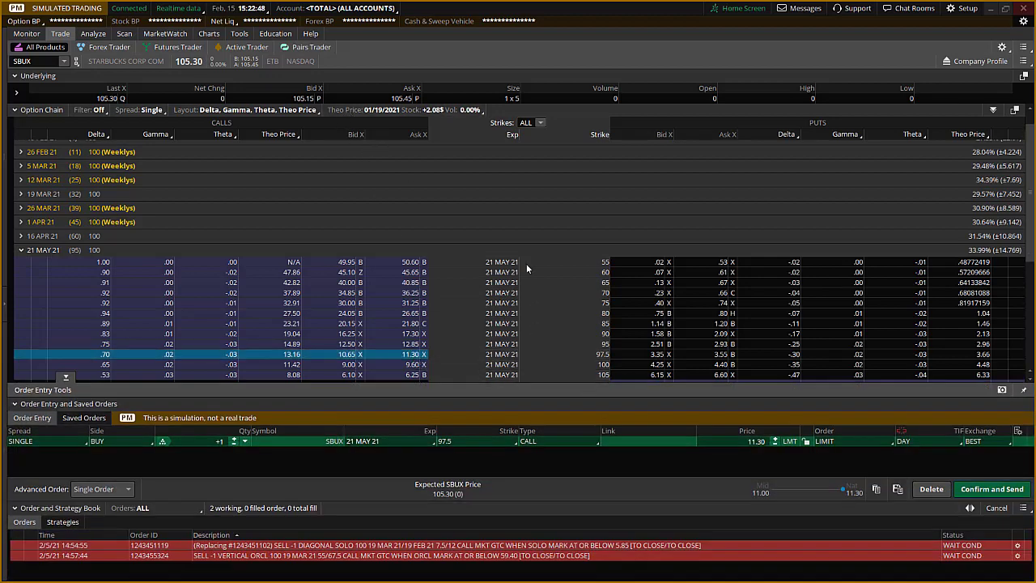
{"action": "left_click", "coordinate": [930, 489]}
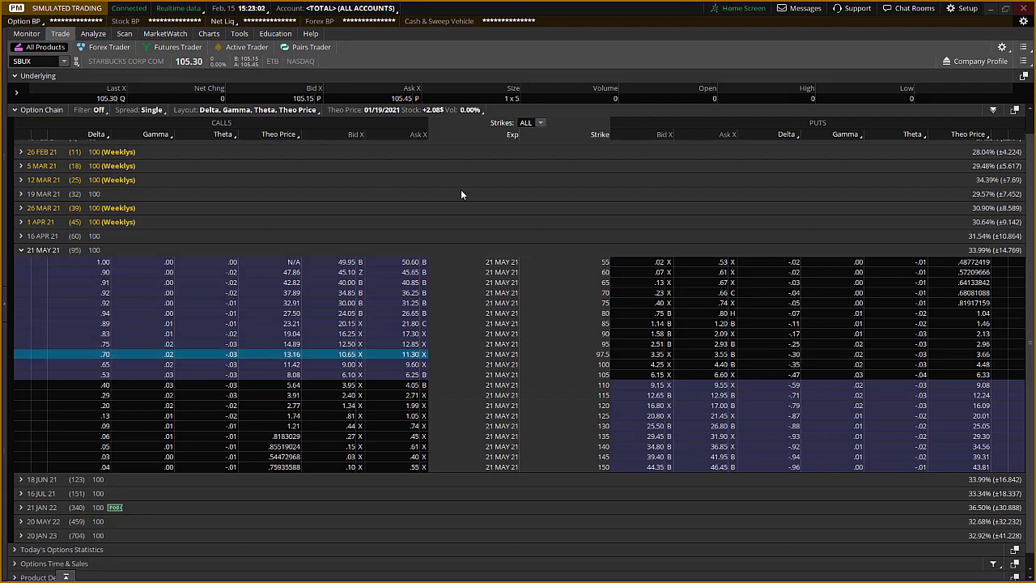
- Set the theo price stock adjustment to -0.95, pricing SBUX at $104.35
{"action": "left_click", "coordinate": [369, 109]}
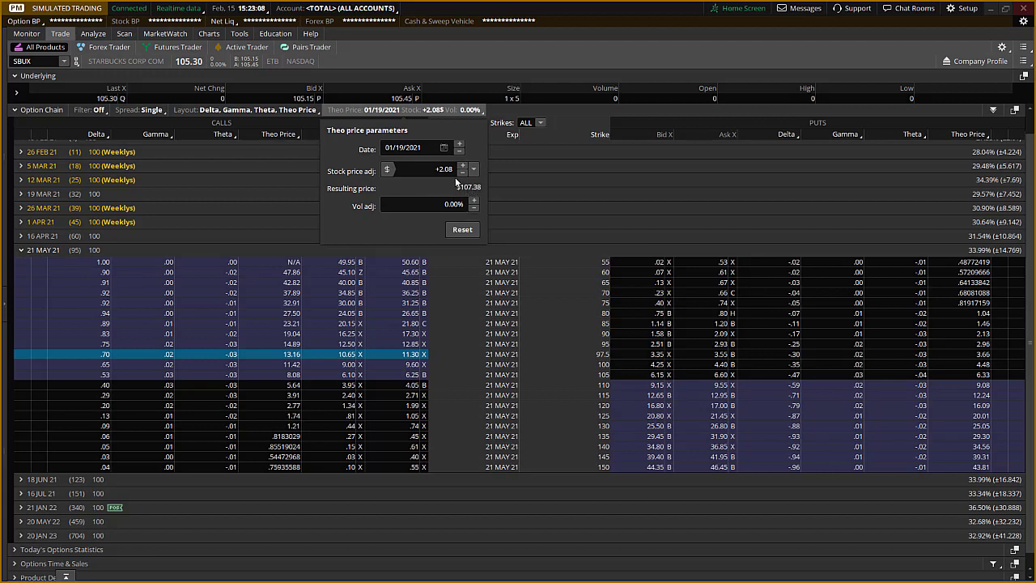
{"action": "left_click", "coordinate": [462, 229]}
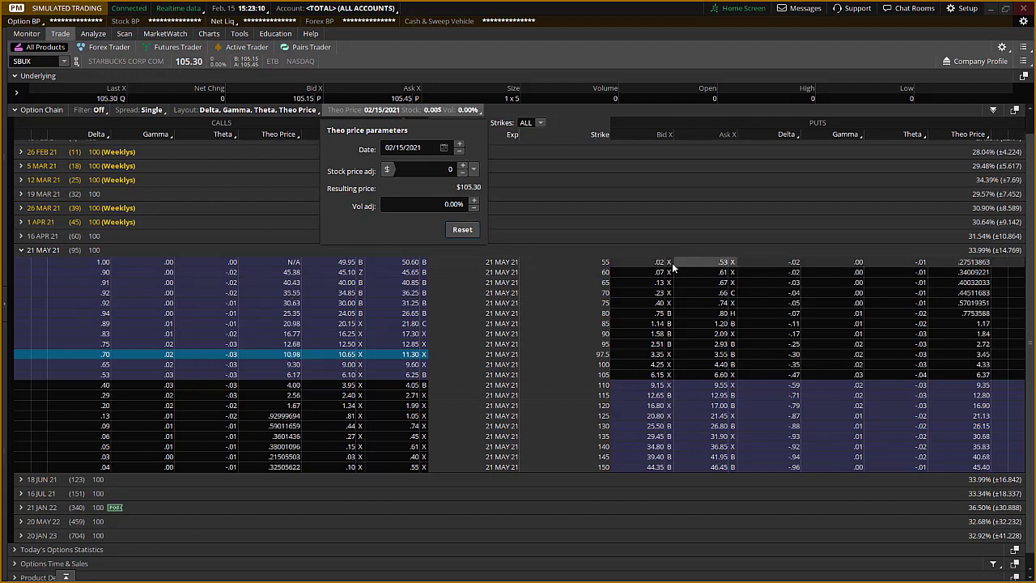
{"action": "left_click", "coordinate": [474, 174]}
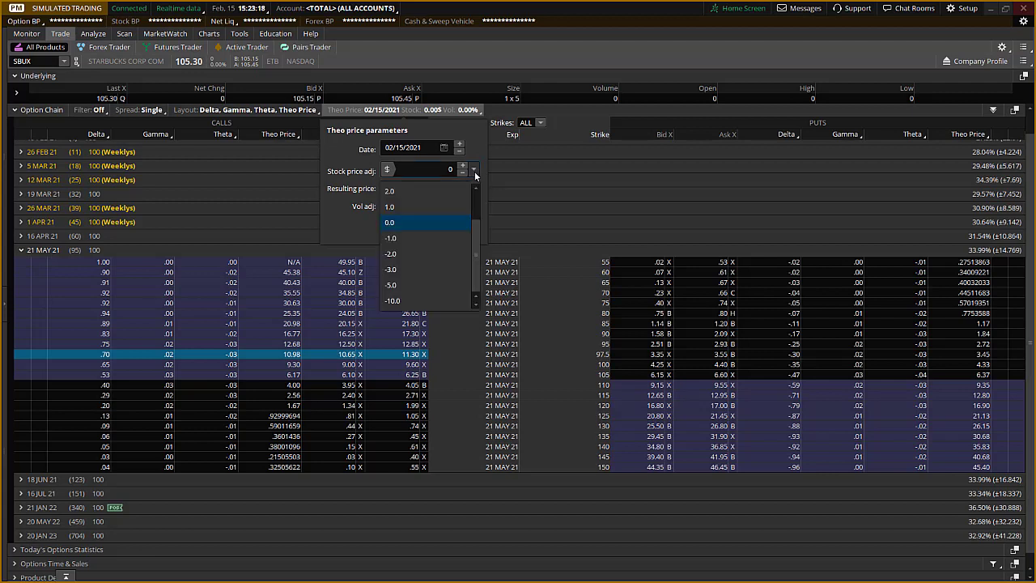
{"action": "left_click", "coordinate": [392, 239]}
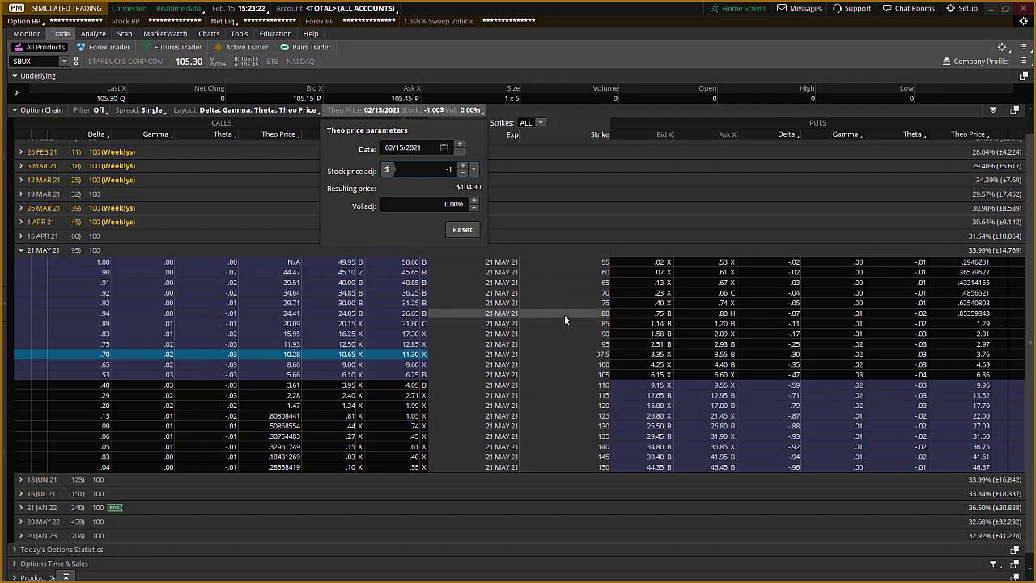
{"action": "left_click", "coordinate": [461, 165]}
{"action": "left_click", "coordinate": [461, 164]}
{"action": "left_click", "coordinate": [461, 164]}
{"action": "left_click", "coordinate": [461, 165]}
{"action": "left_click", "coordinate": [461, 165]}
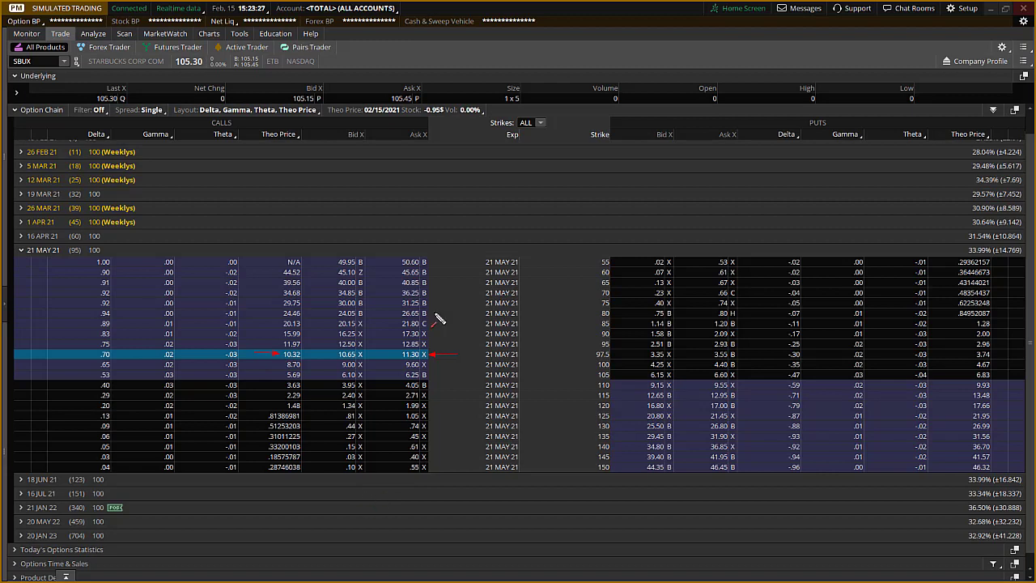
- Close the theo price parameters, keeping the -0.95 stock adjustment, and switch to the Monitor tab
{"action": "left_click", "coordinate": [348, 110]}
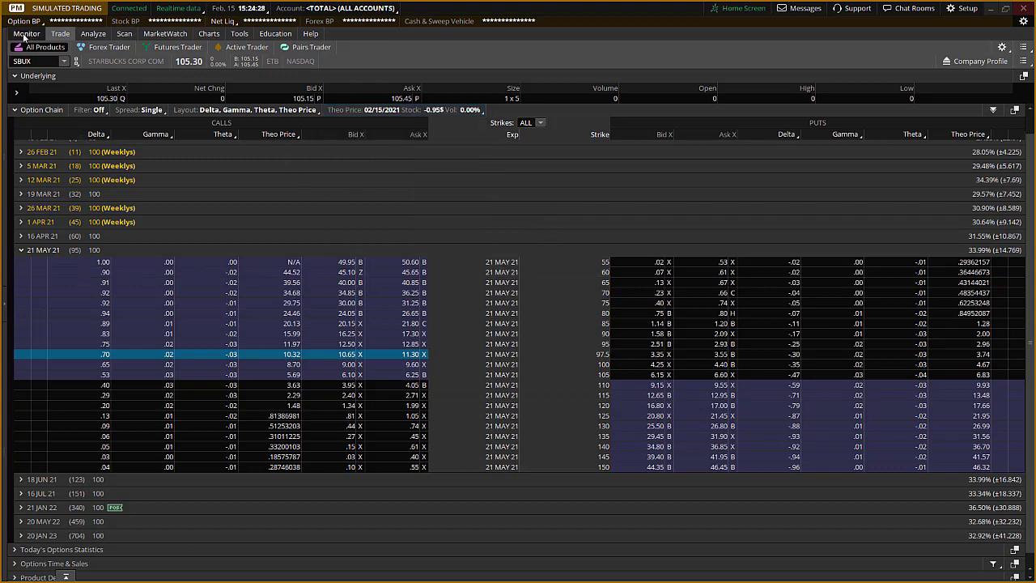
{"action": "left_click", "coordinate": [26, 34]}
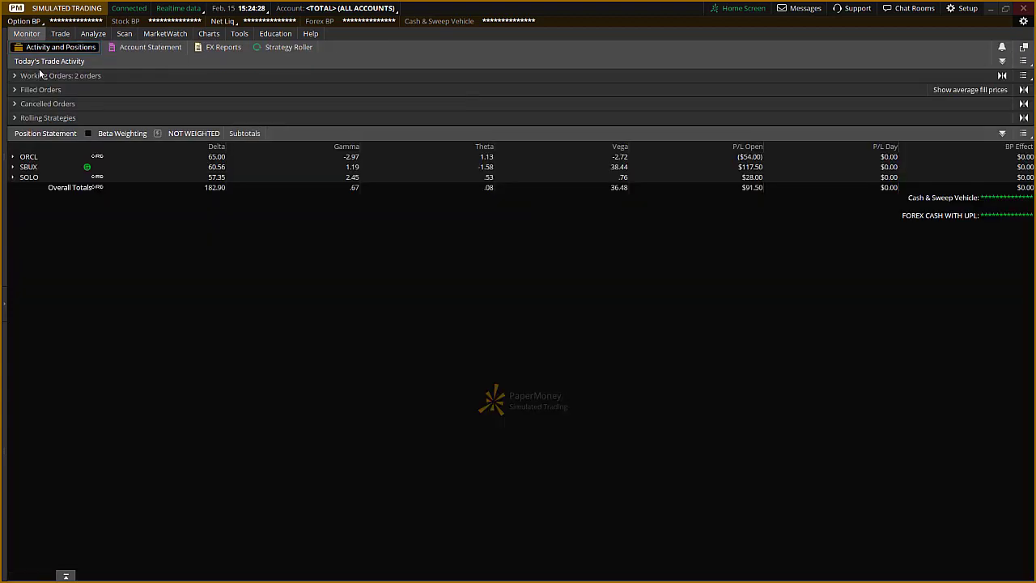
- Inspect the SBUX position, the 21 JAN 22 strikes, and the Account Statement's 100 call at 13.50
{"action": "left_click", "coordinate": [32, 168]}
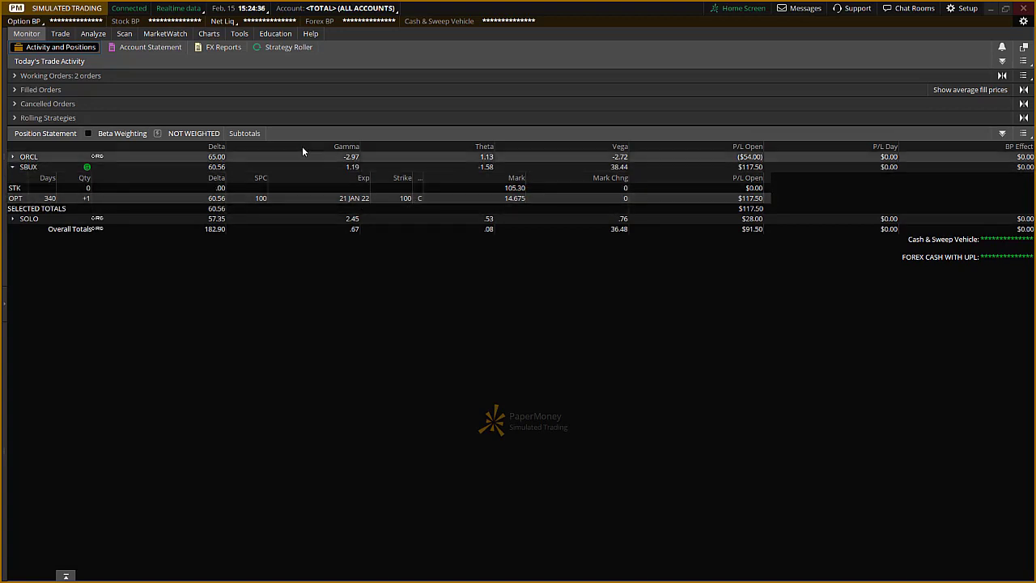
{"action": "left_click", "coordinate": [17, 168]}
{"action": "left_click", "coordinate": [132, 50]}
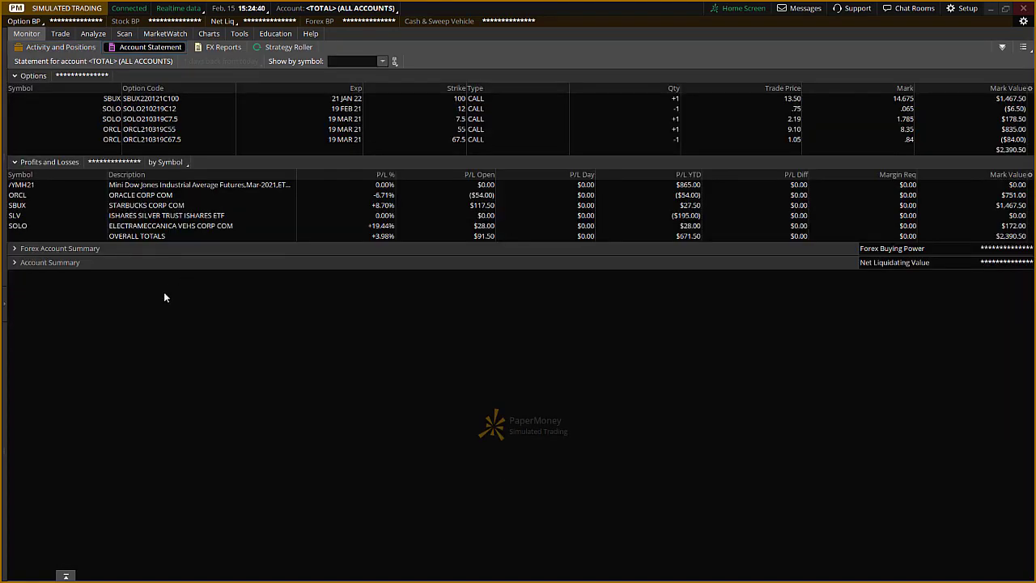
{"action": "left_click", "coordinate": [59, 34]}
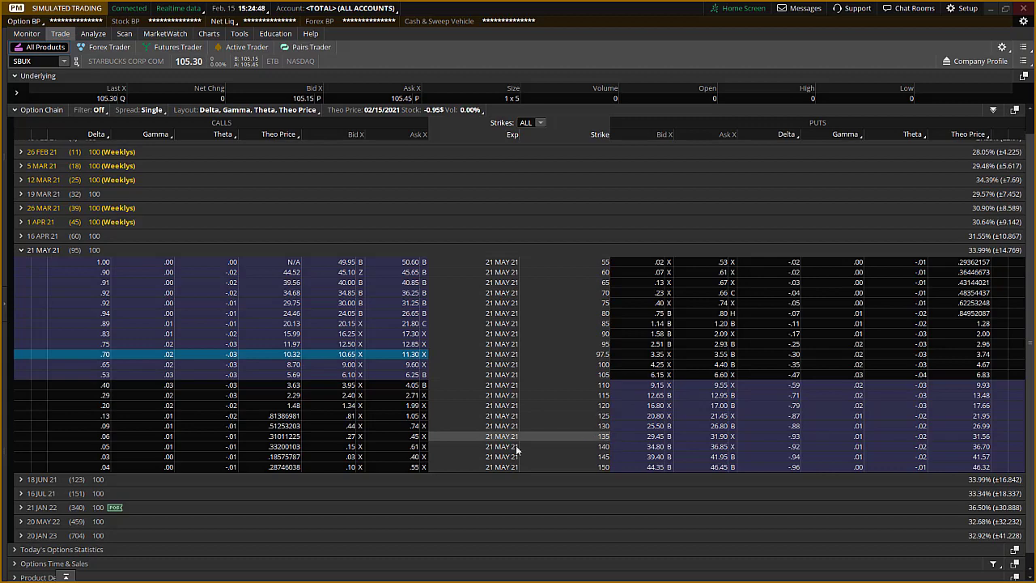
{"action": "left_click", "coordinate": [38, 507]}
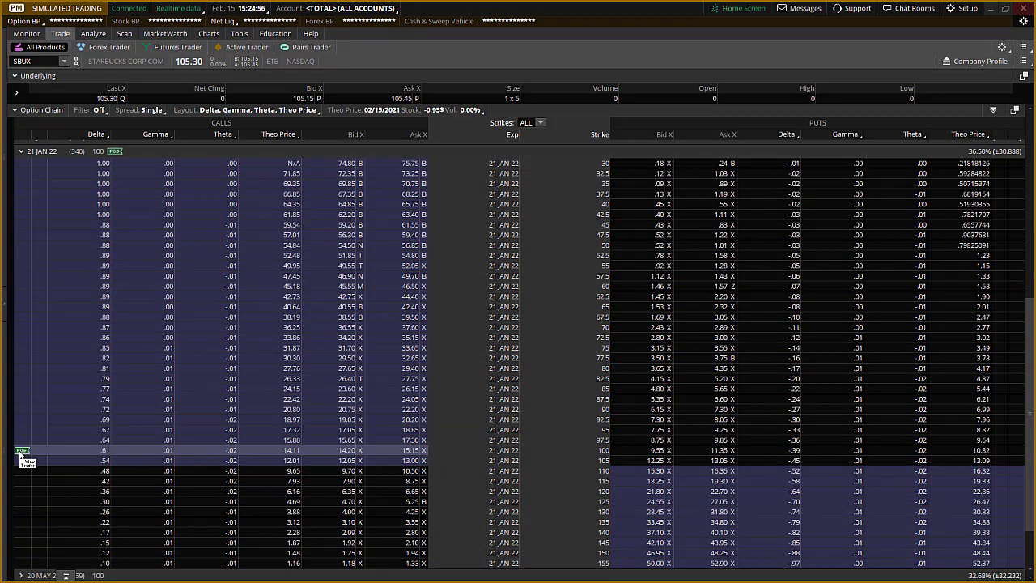
{"action": "scroll", "coordinate": [93, 407], "scroll_direction": "up", "scroll_amount": 5}
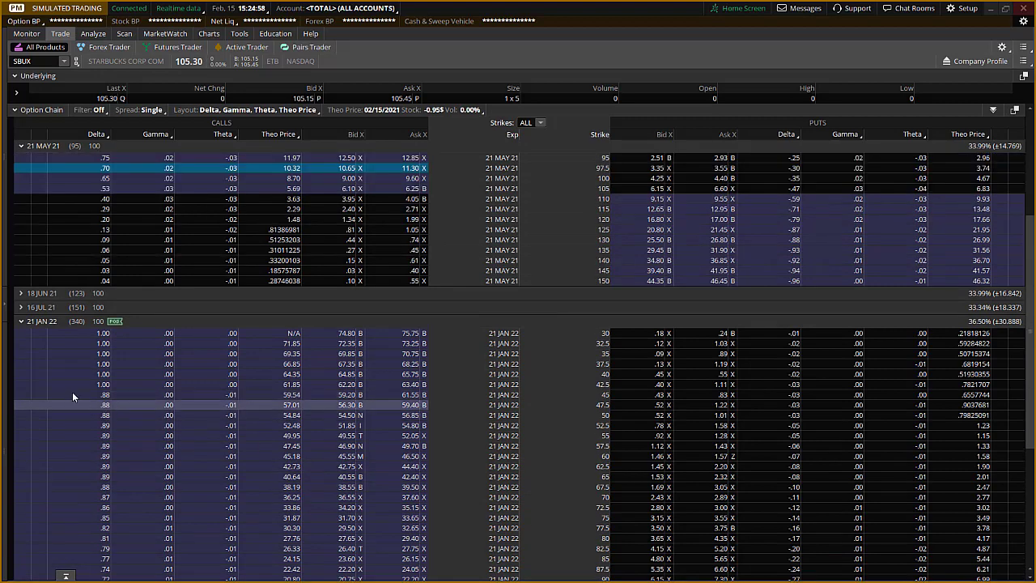
{"action": "left_click", "coordinate": [29, 35]}
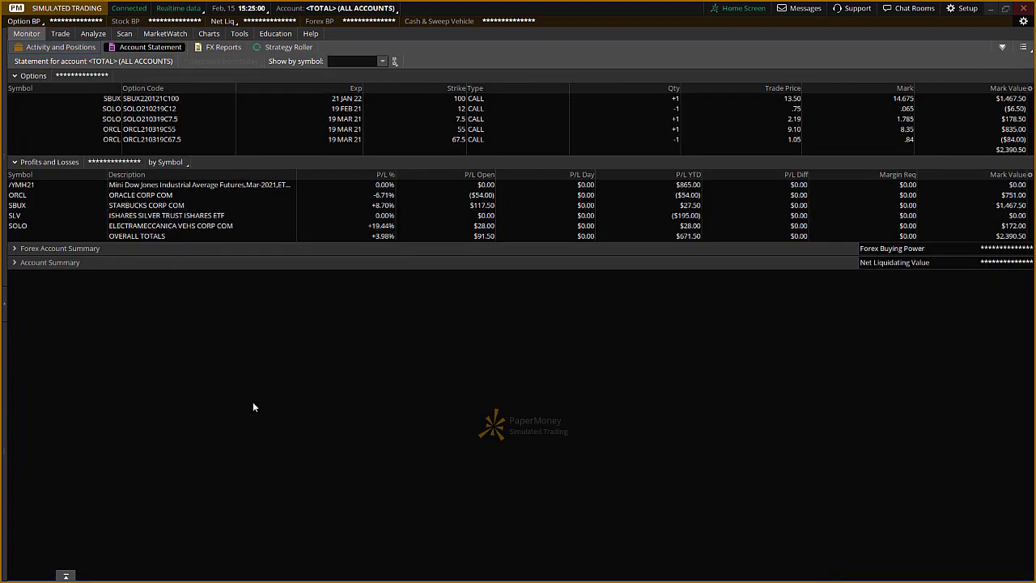
- Create a closing order to sell one SBUX 21 JAN 22 100 call at 14.20 LMT and open its rules
{"action": "left_click", "coordinate": [61, 48]}
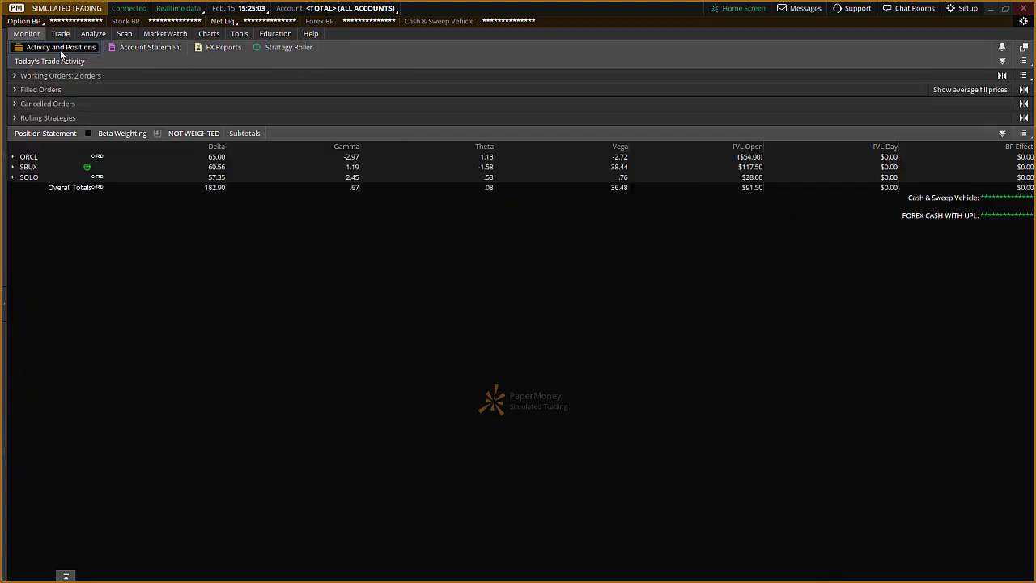
{"action": "right_click", "coordinate": [28, 171]}
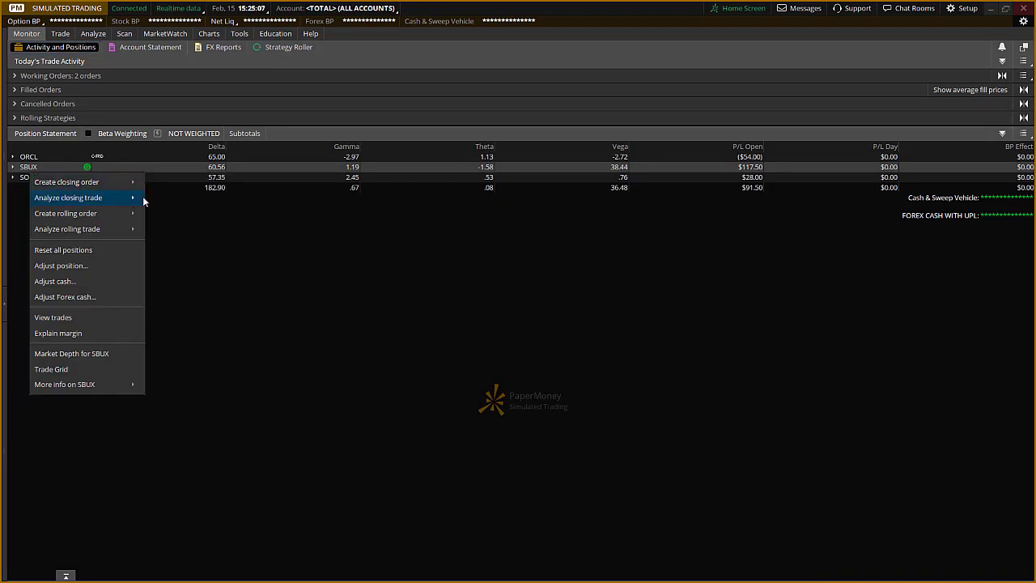
{"action": "mouse_move", "coordinate": [134, 188]}
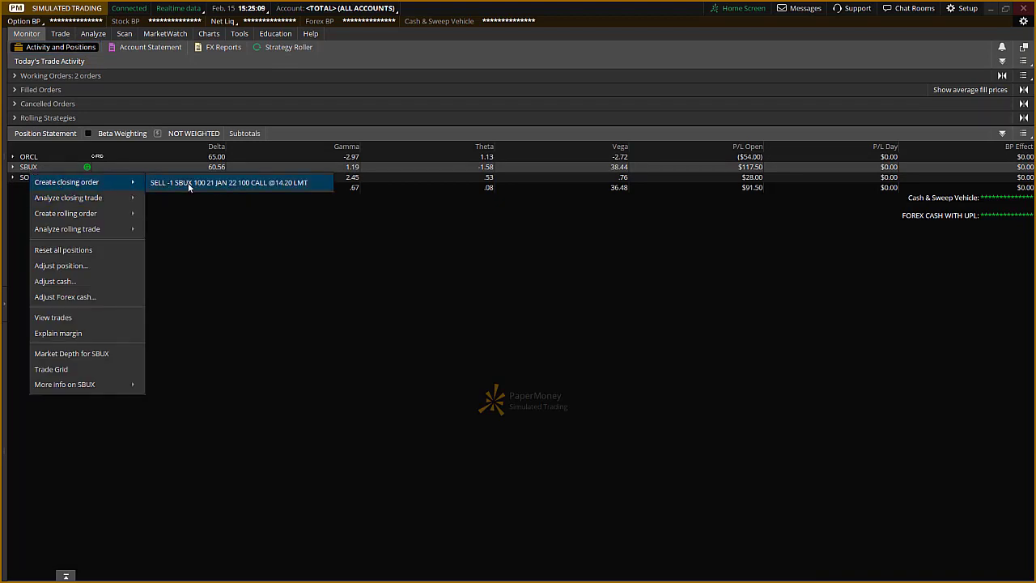
{"action": "left_click", "coordinate": [188, 183]}
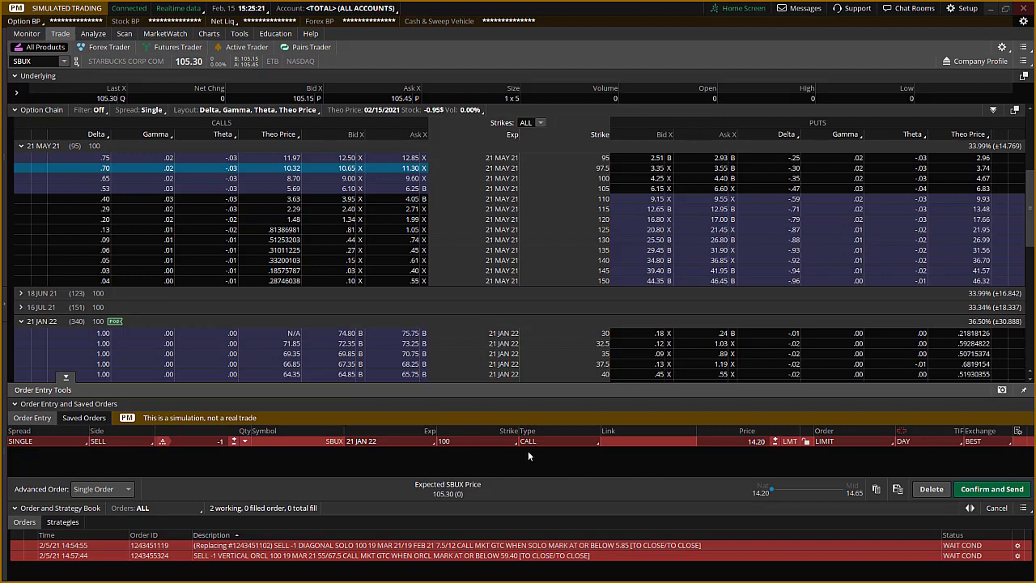
{"action": "left_click", "coordinate": [1018, 444]}
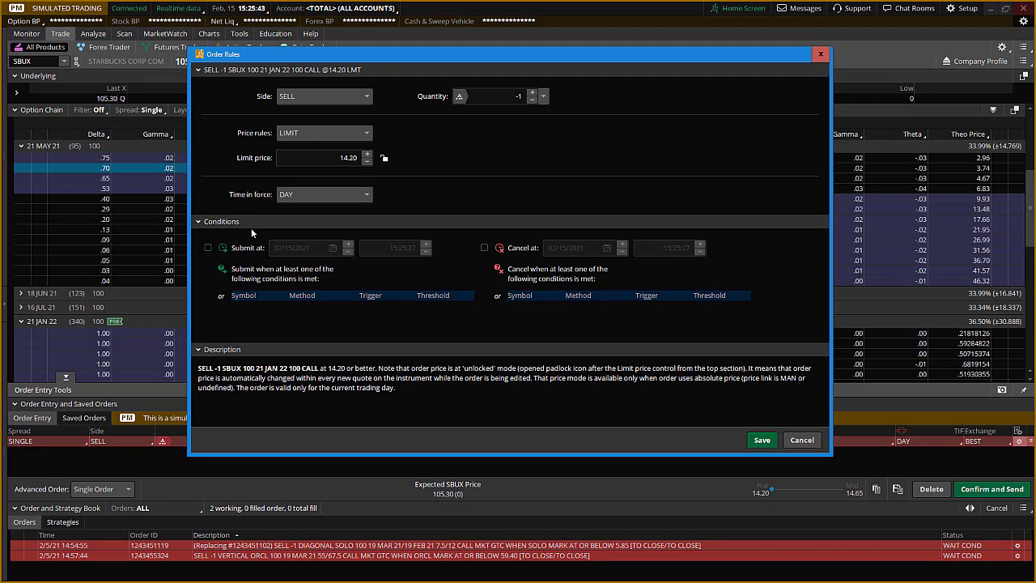
- Add a submit condition on SBUX: method MARK, trigger <=, threshold 104.35
{"action": "left_click", "coordinate": [250, 294]}
{"action": "left_click", "coordinate": [304, 304]}
{"action": "left_click", "coordinate": [303, 331]}
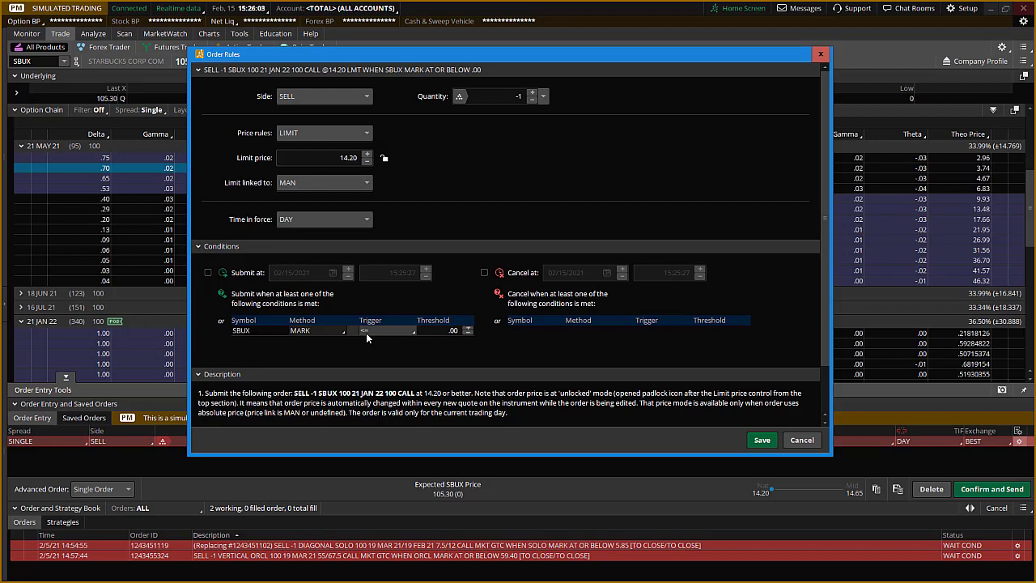
{"action": "left_click", "coordinate": [408, 332]}
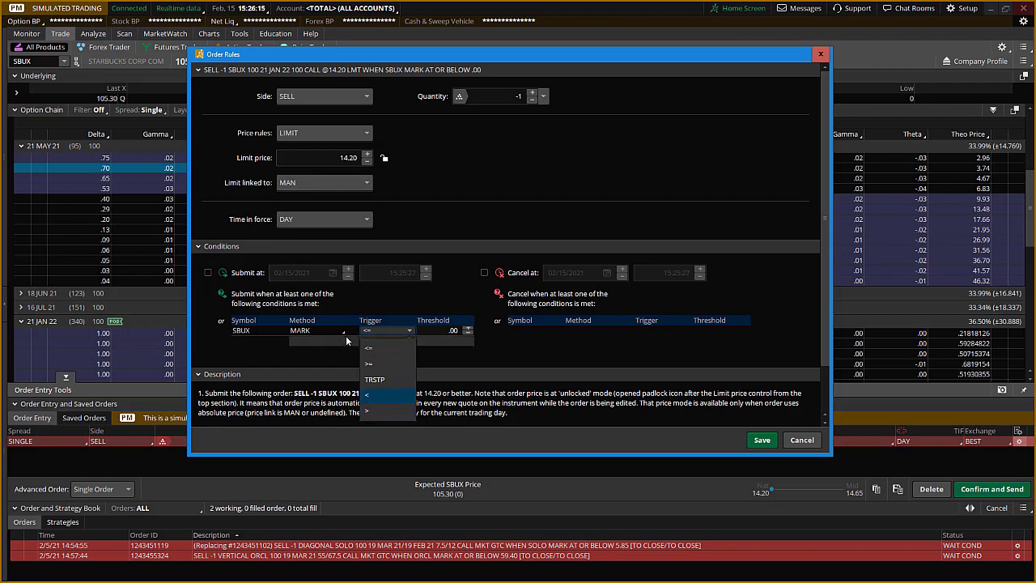
{"action": "left_click", "coordinate": [378, 331]}
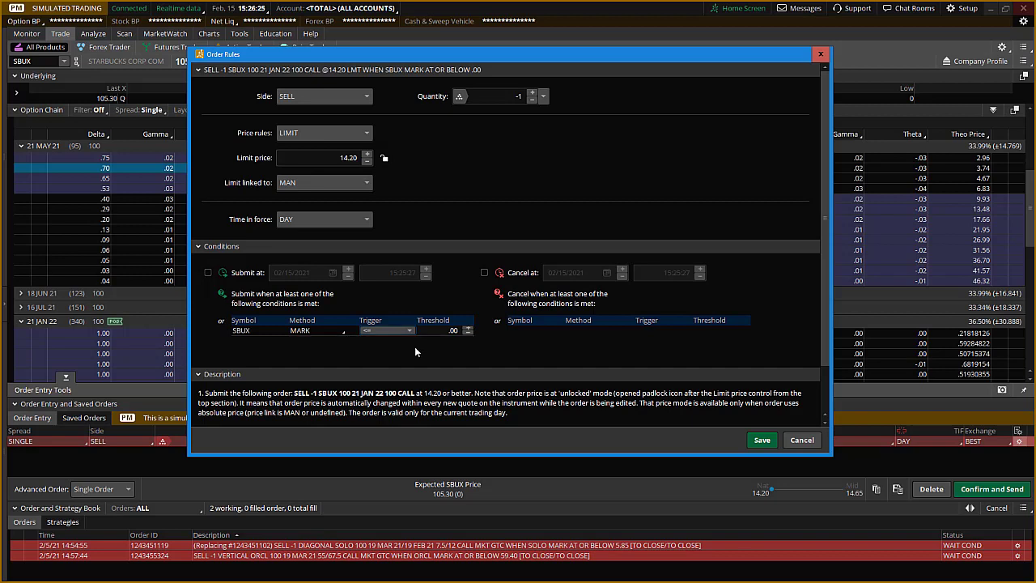
{"action": "left_click", "coordinate": [441, 331]}
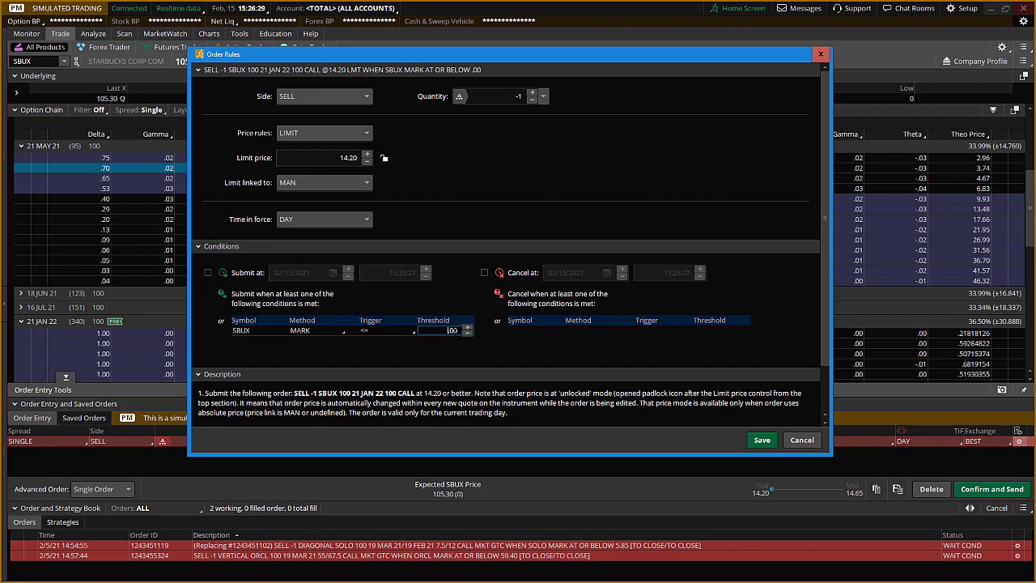
{"action": "double_click", "coordinate": [453, 331]}
{"action": "type", "text": "104.35"}
{"action": "left_click", "coordinate": [365, 136]}
- Make the sell a GTC market order, save the rules, and bring up the order confirmation
{"action": "left_click", "coordinate": [309, 156]}
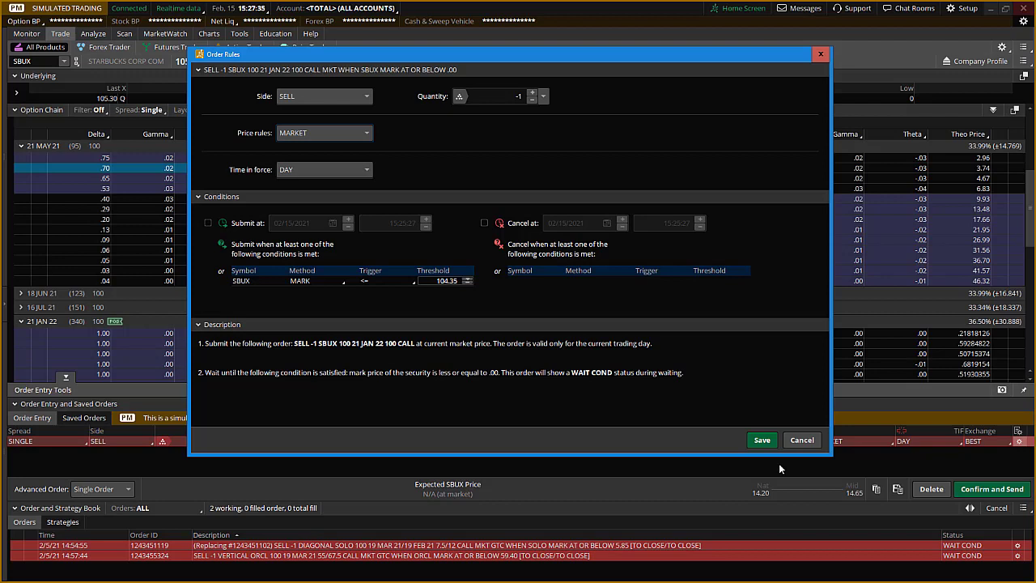
{"action": "left_click", "coordinate": [366, 171]}
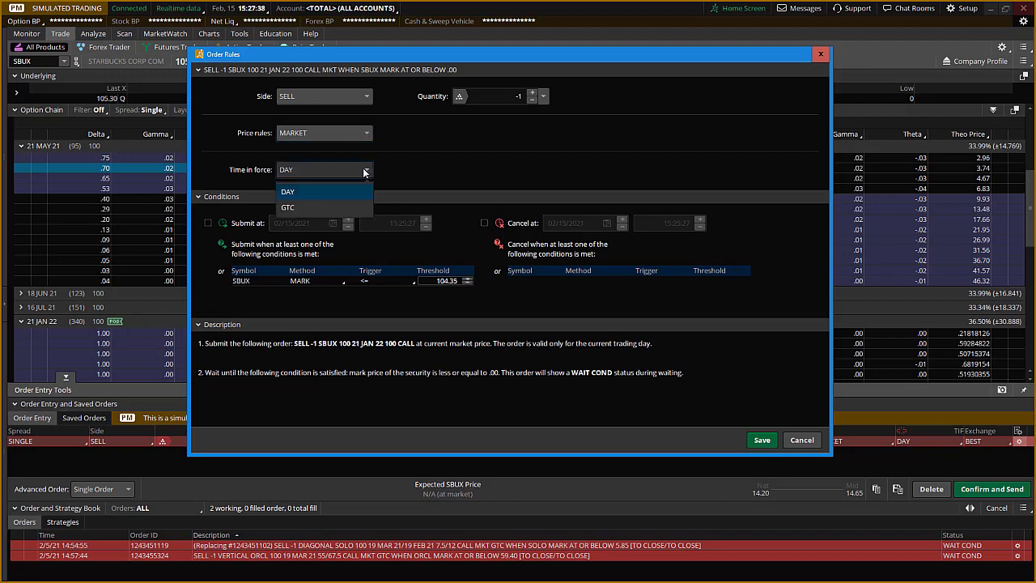
{"action": "left_click", "coordinate": [300, 208]}
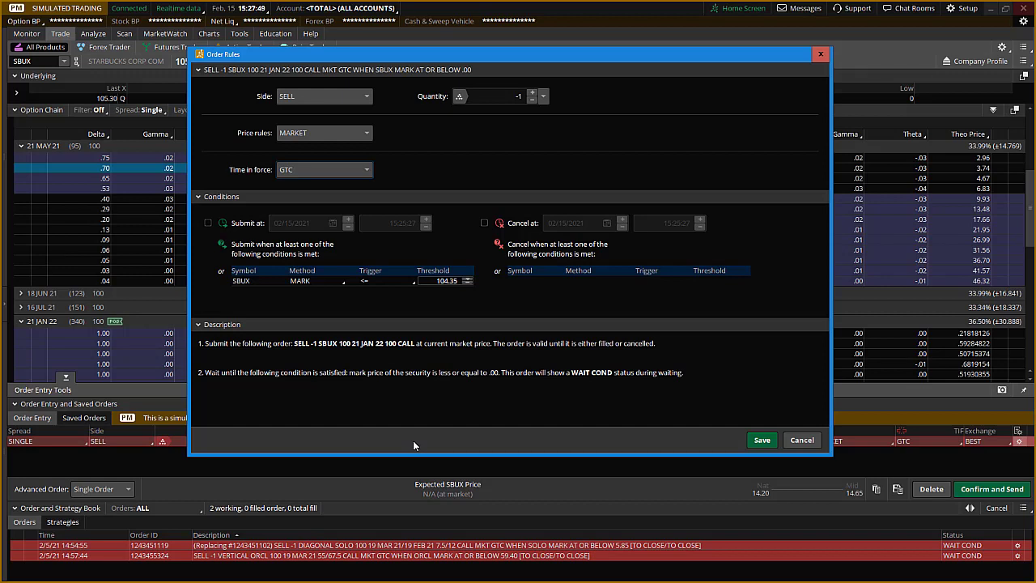
{"action": "left_click", "coordinate": [760, 442]}
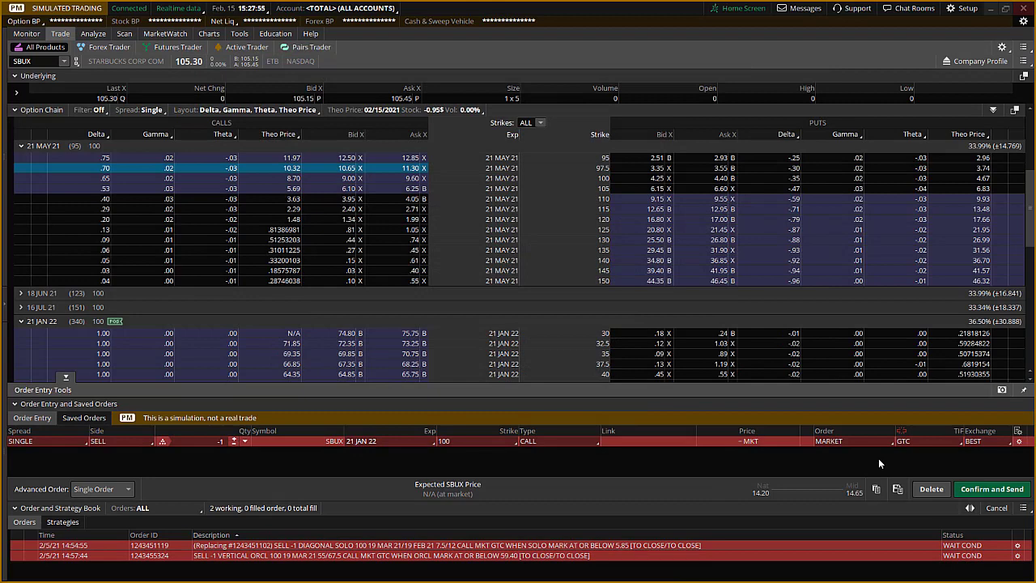
{"action": "left_click", "coordinate": [989, 489]}
- Review the confirmation and send the conditional GTC market sell of the SBUX 100 call
{"action": "left_click_drag", "start_coordinate": [880, 291], "coordinate": [678, 91]}
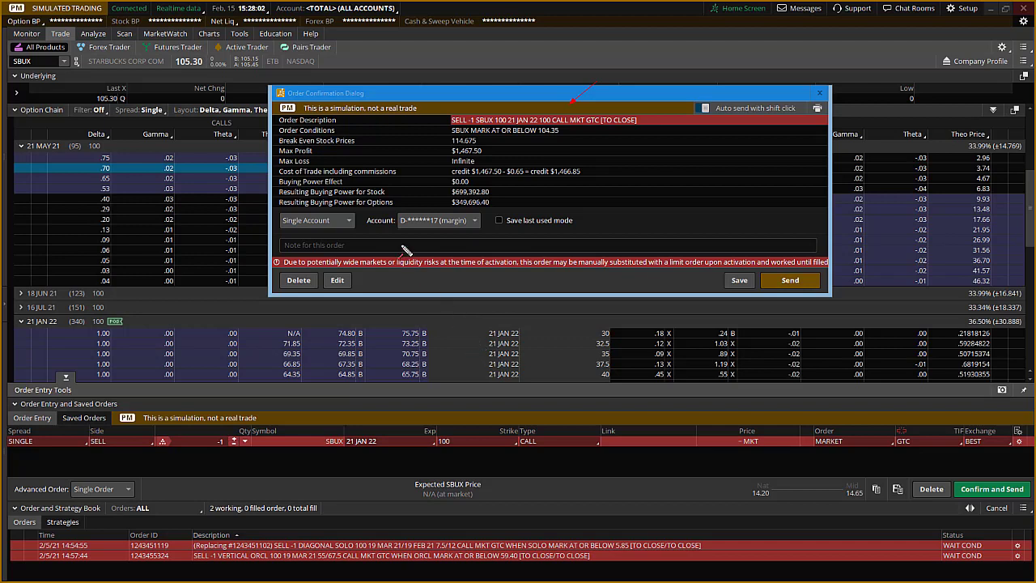
{"action": "left_click_drag", "start_coordinate": [405, 130], "coordinate": [450, 129]}
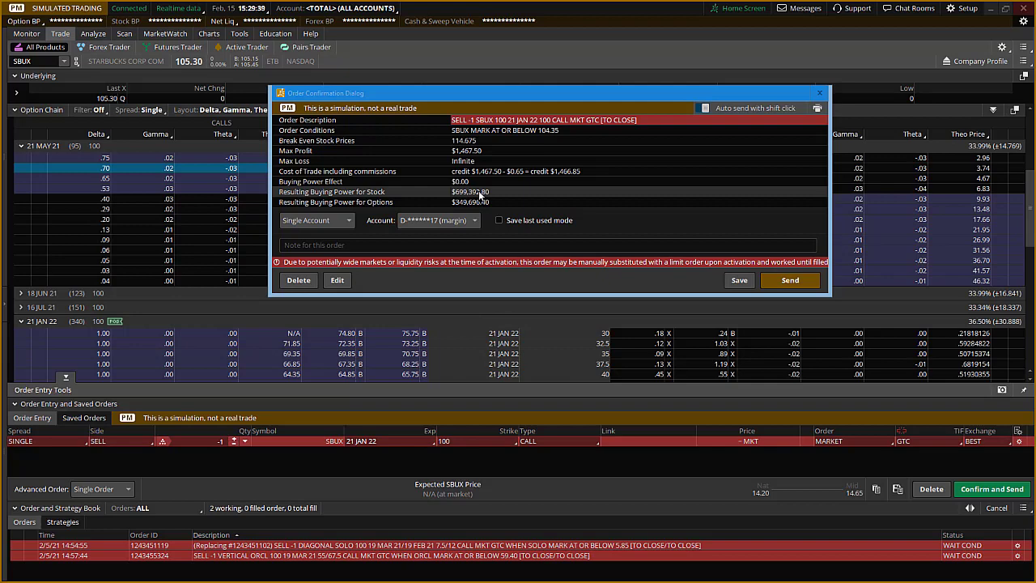
{"action": "left_click", "coordinate": [793, 281]}
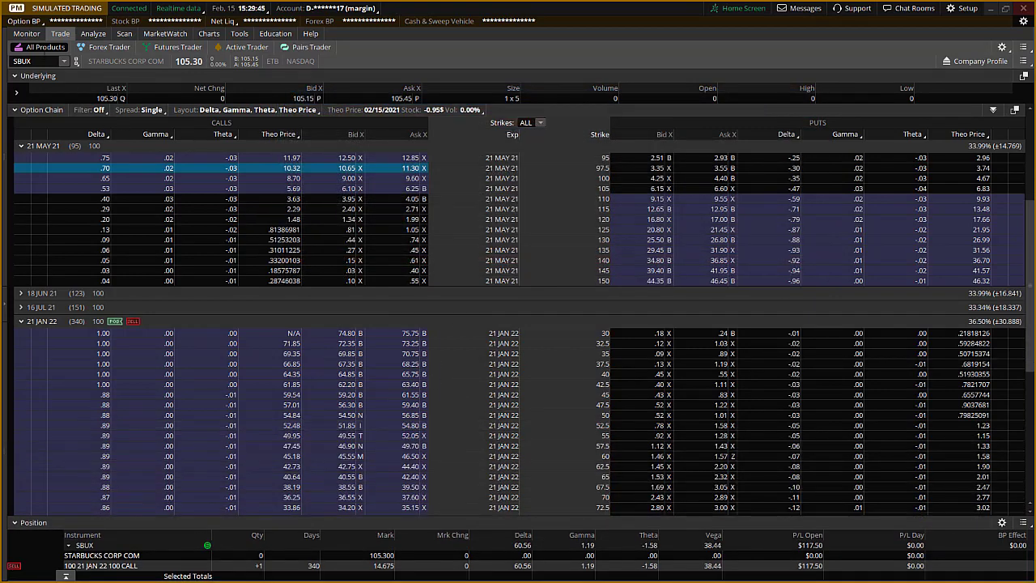
{"action": "left_click", "coordinate": [27, 33]}
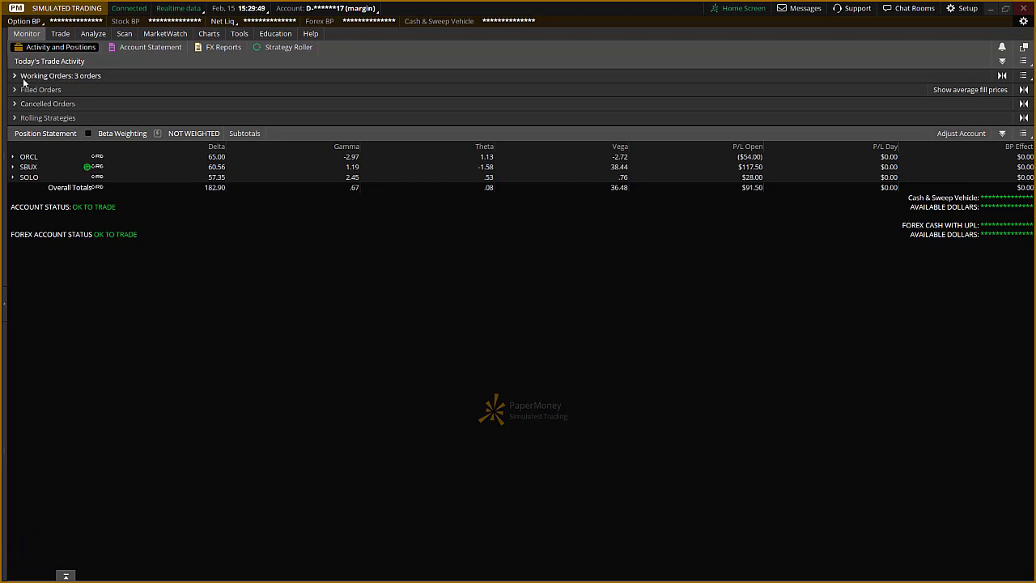
- Expand Working Orders to show all three orders, including the conditional SBUX 100 call sell
{"action": "left_click", "coordinate": [25, 76]}
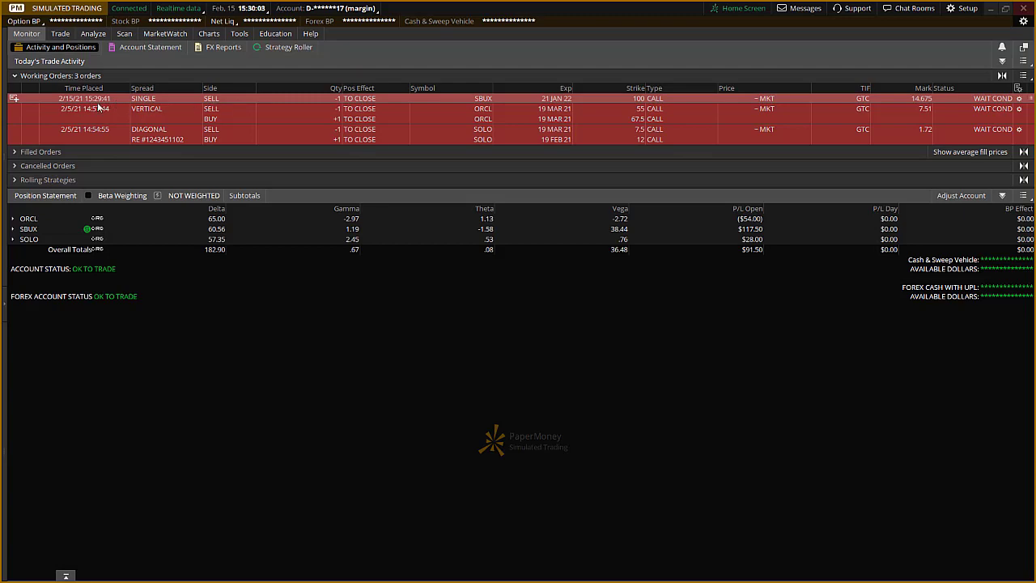
{"action": "right_click", "coordinate": [15, 101]}
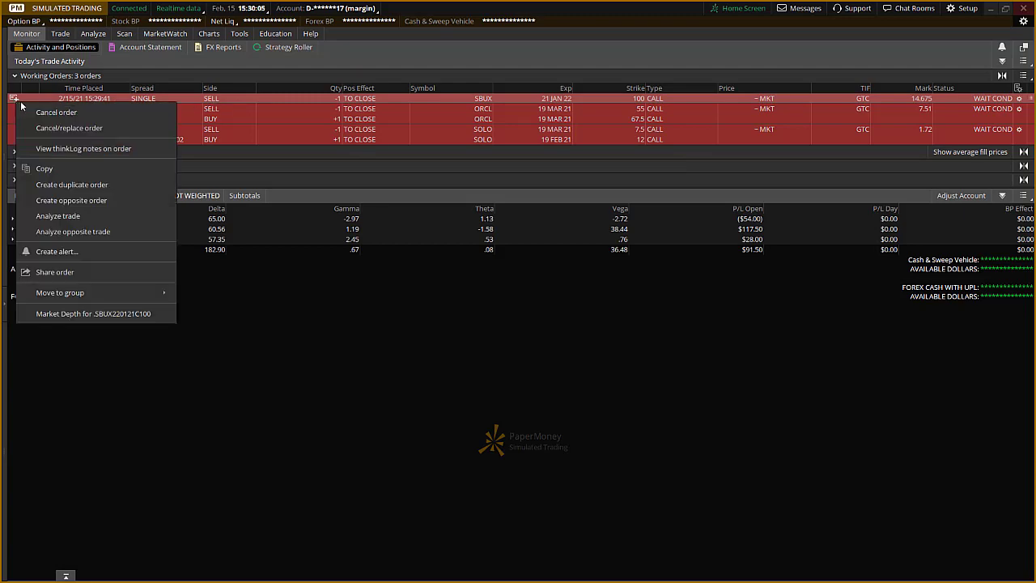
- Cancel/replace the working SBUX 100 call sell and review its Order Rules without saving changes
{"action": "left_click", "coordinate": [55, 131]}
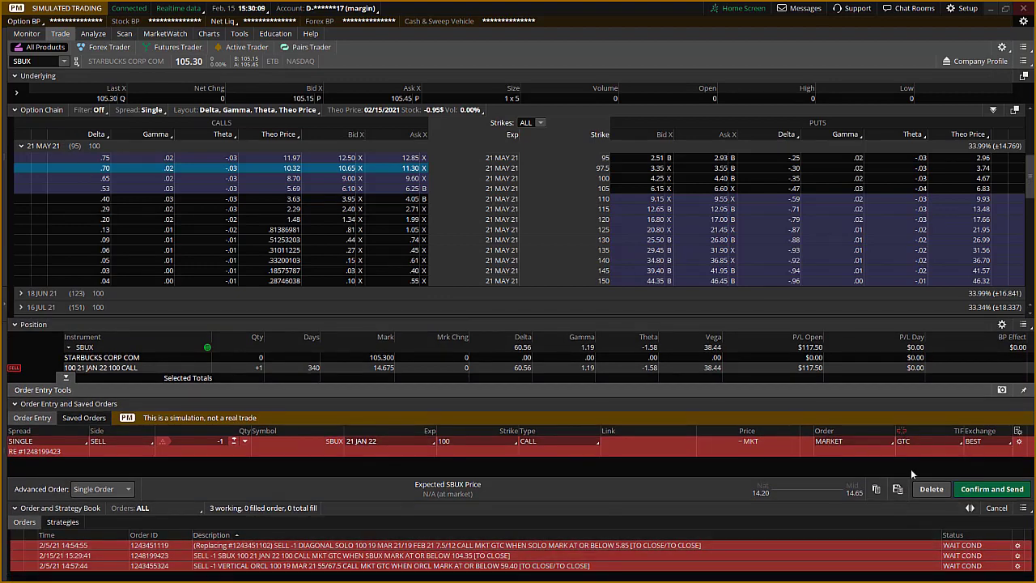
{"action": "left_click", "coordinate": [1018, 442]}
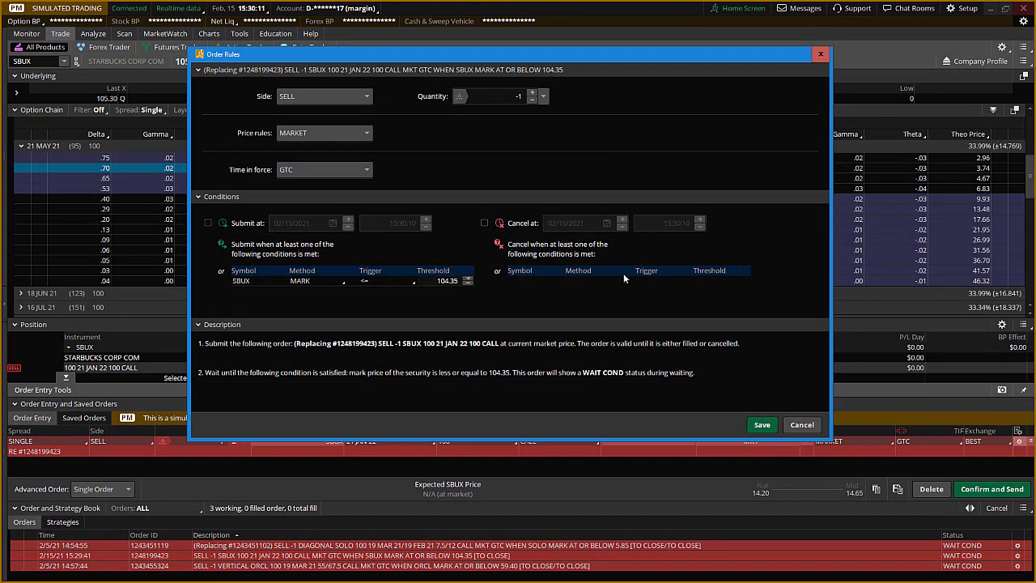
{"action": "left_click", "coordinate": [455, 286]}
{"action": "left_click", "coordinate": [800, 425]}
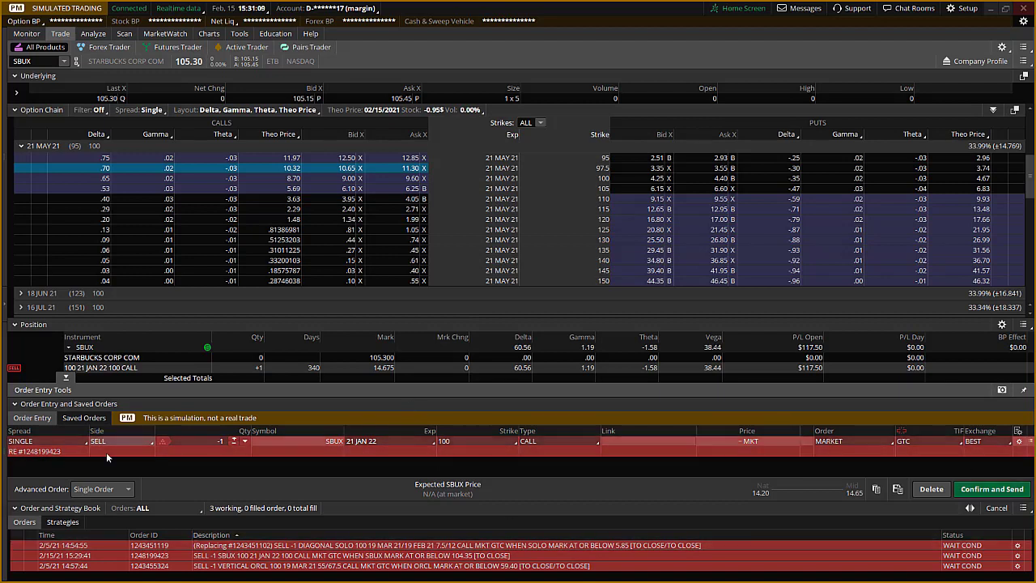
{"action": "left_click", "coordinate": [126, 492]}
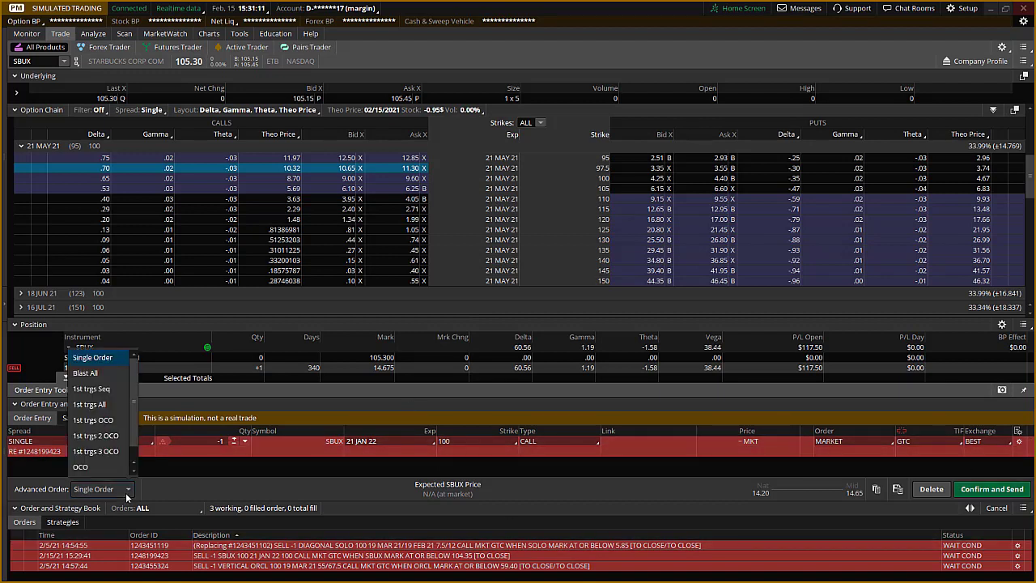
- Set Advanced Order to OCO and duplicate the SBUX 21 JAN 22 100 call sell order
{"action": "left_click", "coordinate": [87, 469]}
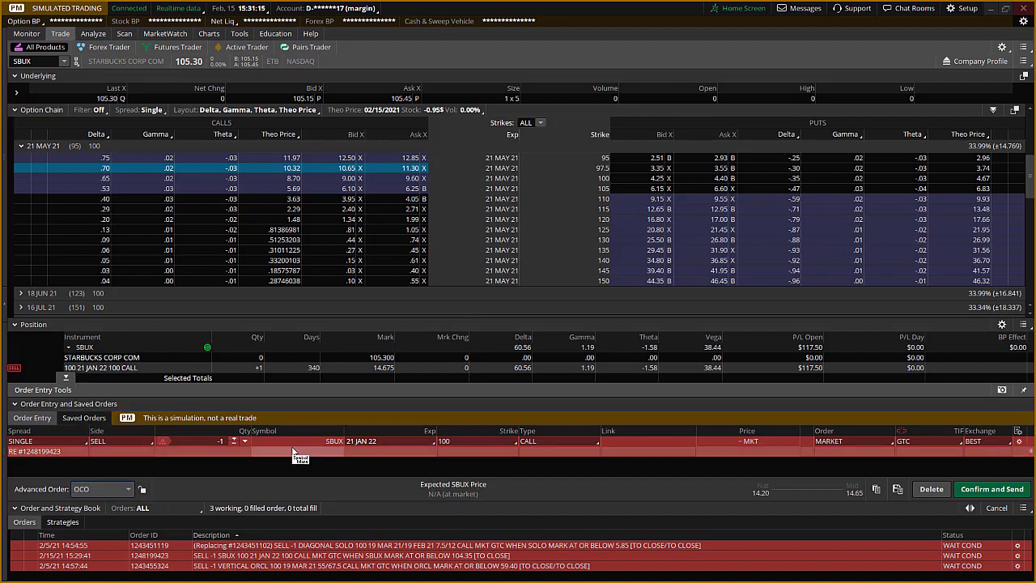
{"action": "right_click", "coordinate": [656, 444]}
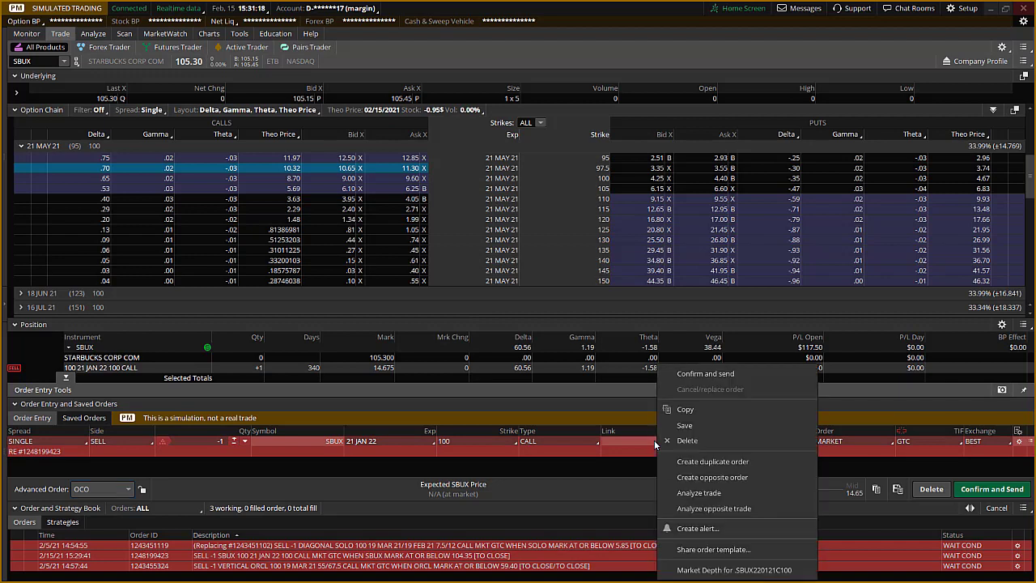
{"action": "left_click", "coordinate": [696, 462]}
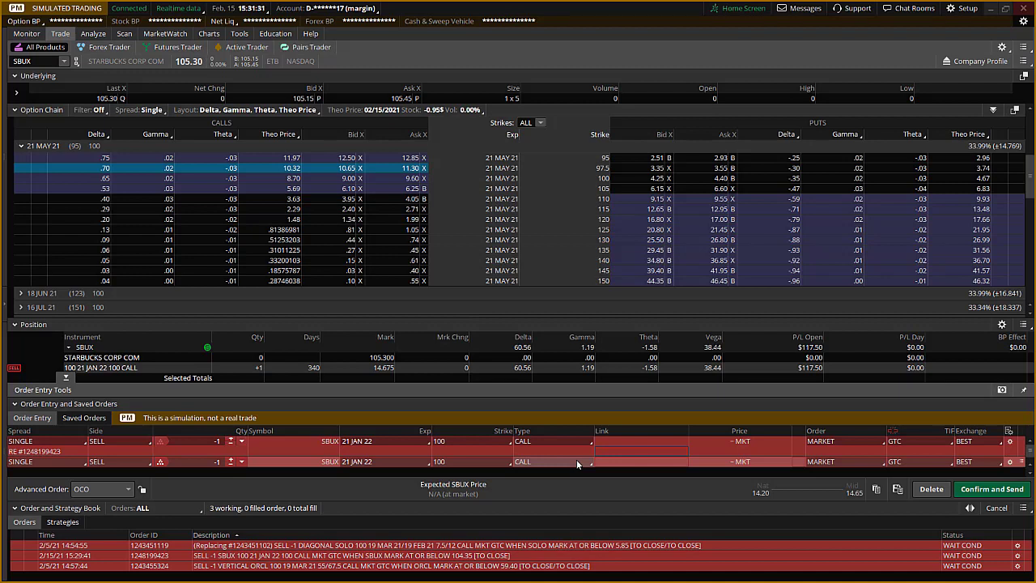
- Make the second OCO order trigger when SBUX's mark is at or above 110.00
{"action": "left_click", "coordinate": [1010, 462]}
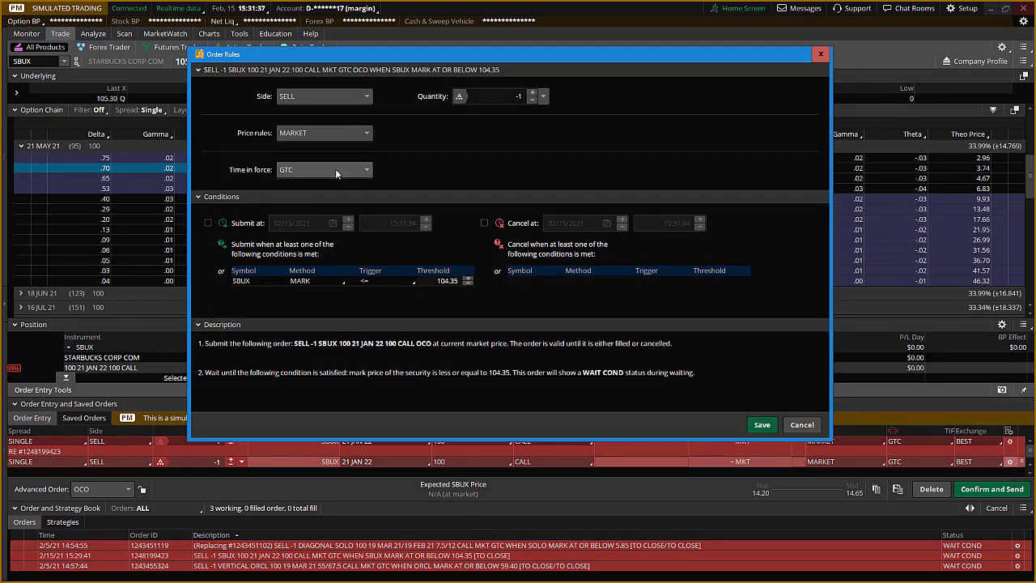
{"action": "left_click", "coordinate": [409, 286]}
{"action": "left_click", "coordinate": [379, 308]}
{"action": "left_click", "coordinate": [435, 281]}
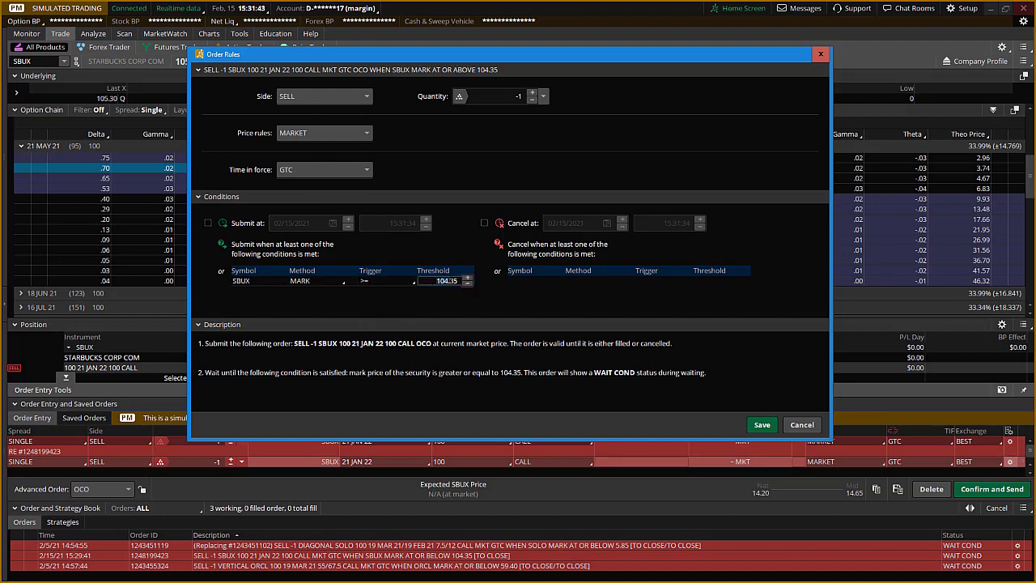
{"action": "type", "text": "110.00"}
{"action": "left_click", "coordinate": [762, 424]}
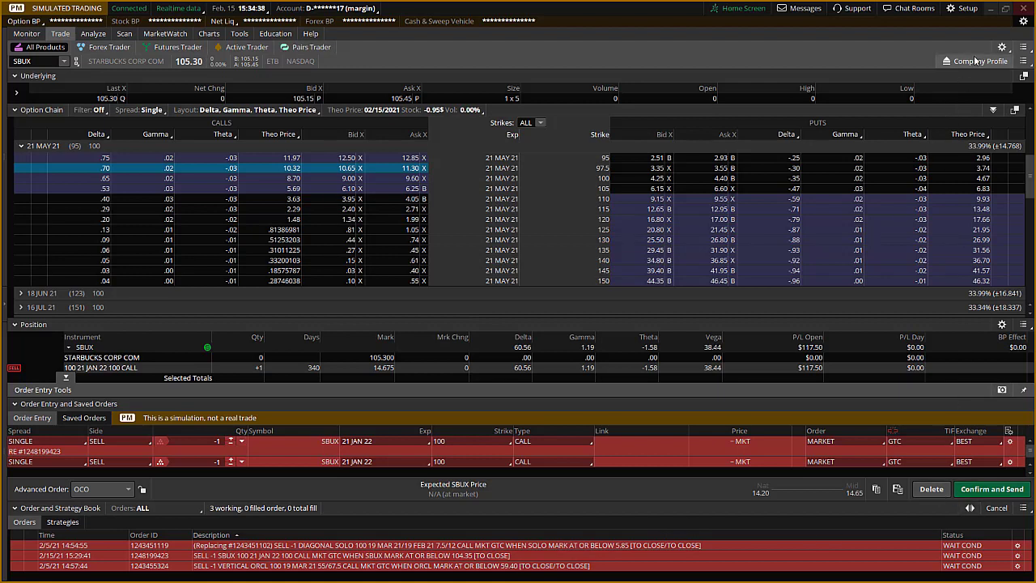
- Bring up the TC2000 SBUX daily chart and zoom to review price since early December against 106.00 and 104.35
{"action": "left_click", "coordinate": [992, 13]}
{"action": "scroll", "coordinate": [679, 289], "scroll_direction": "down", "scroll_amount": 3}
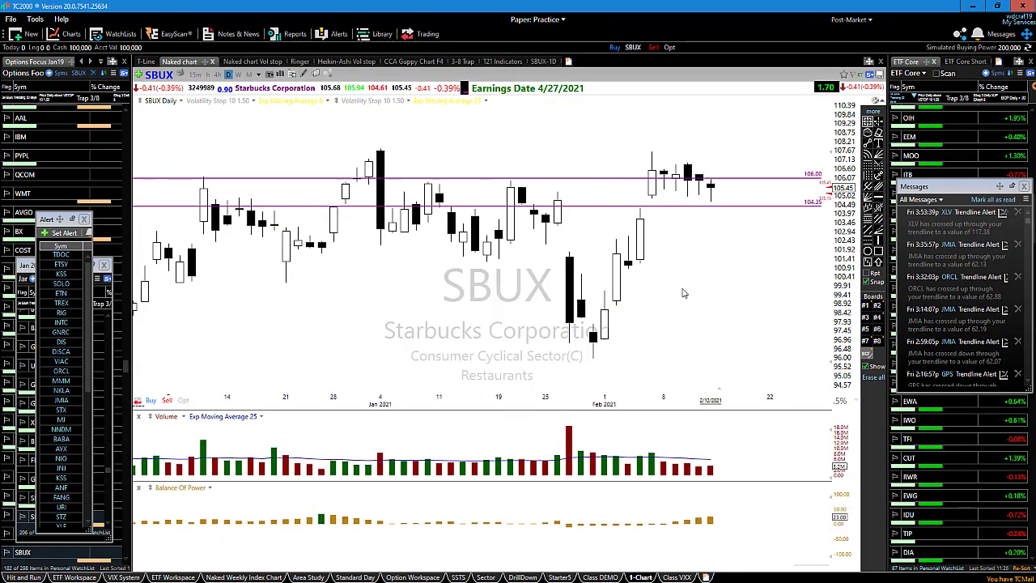
{"action": "scroll", "coordinate": [696, 188], "scroll_direction": "up", "scroll_amount": 3}
{"action": "scroll", "coordinate": [685, 364], "scroll_direction": "down", "scroll_amount": 2}
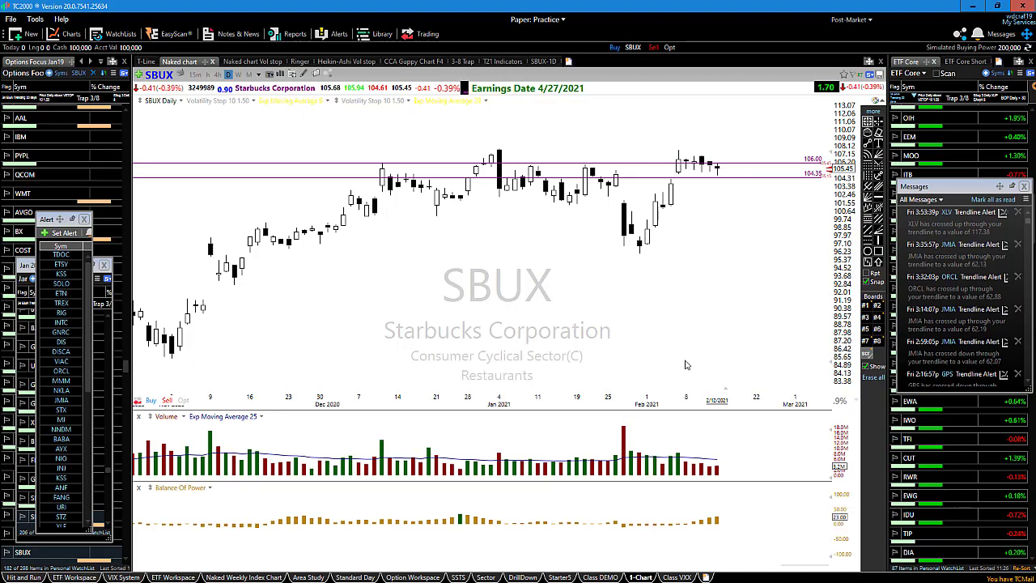
{"action": "scroll", "coordinate": [701, 363], "scroll_direction": "down", "scroll_amount": 2}
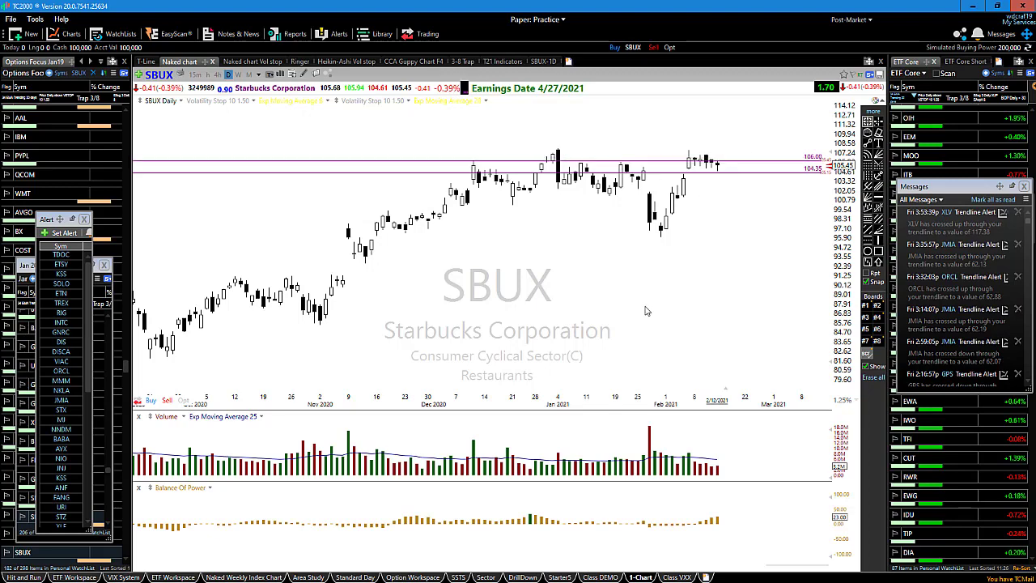
{"action": "scroll", "coordinate": [645, 312], "scroll_direction": "down", "scroll_amount": 2}
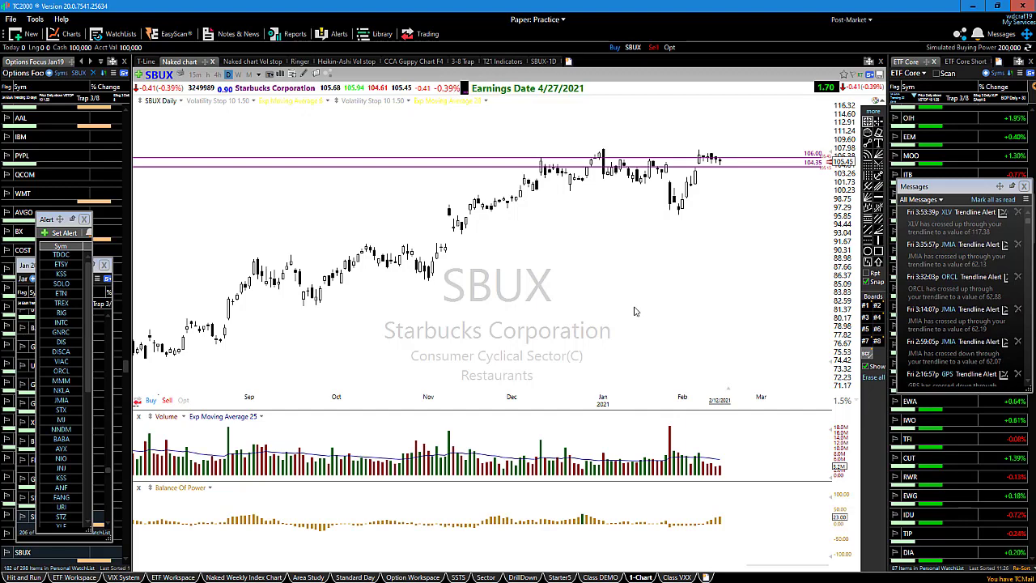
{"action": "scroll", "coordinate": [641, 312], "scroll_direction": "up", "scroll_amount": 2}
{"action": "scroll", "coordinate": [657, 361], "scroll_direction": "down", "scroll_amount": 1}
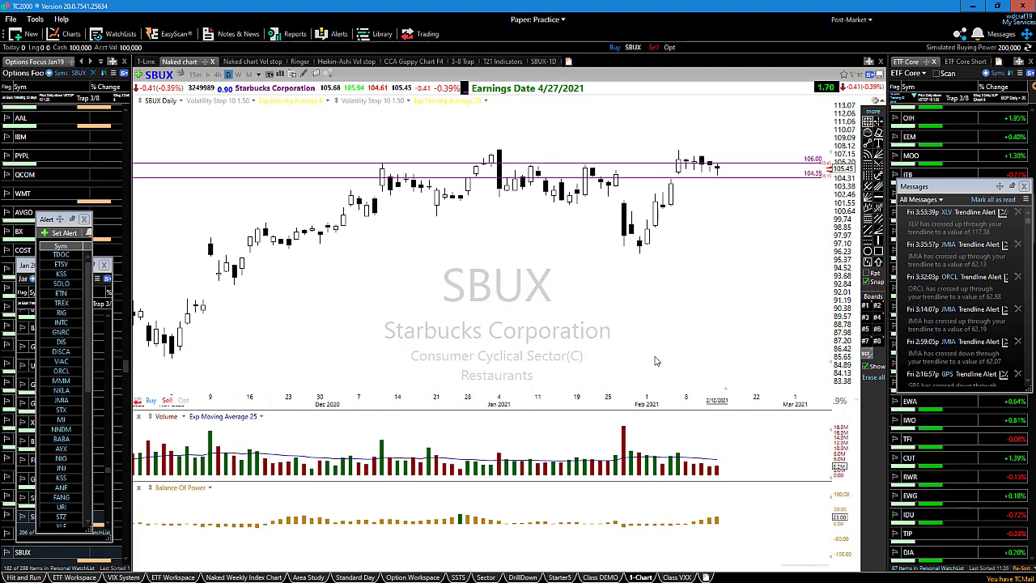